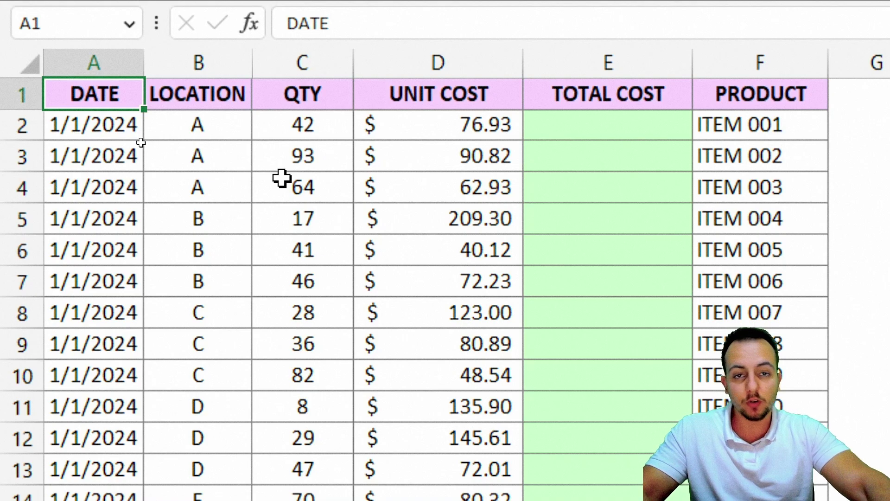
Step: Review the stock table's Date, Location, Qty, Unit Cost, Total Cost and Product columns one after another
left_click(113, 64)
left_click(229, 63)
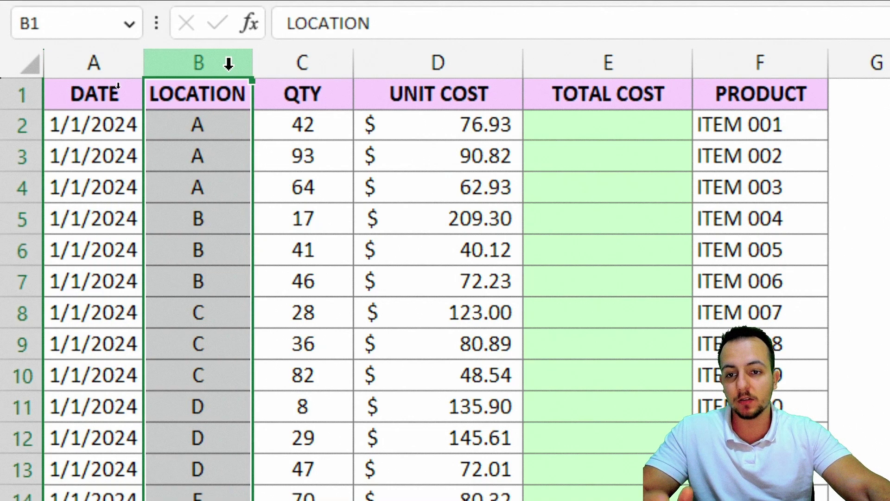
left_click(299, 60)
left_click(438, 64)
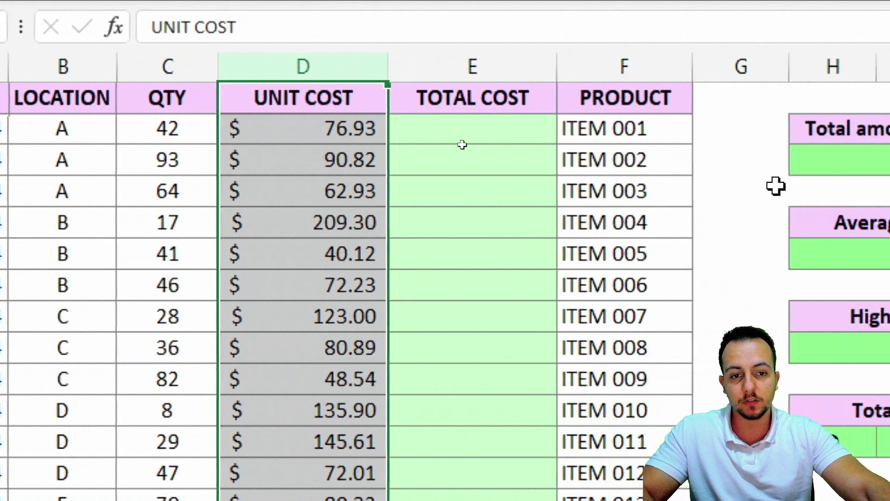
left_click(451, 61)
left_click(624, 62)
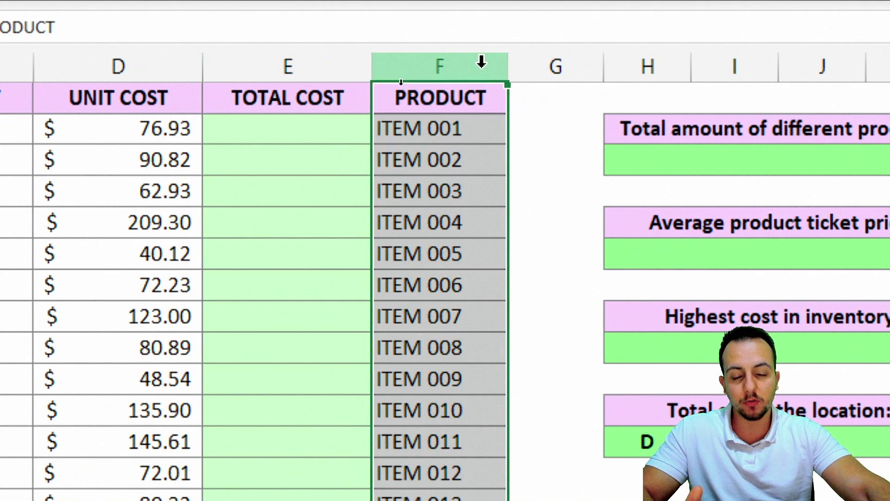
Step: Review the individual product rows from ITEM 001 through ITEM 005
left_click(463, 123)
key("shift+space")
left_click(441, 154)
key("shift+space")
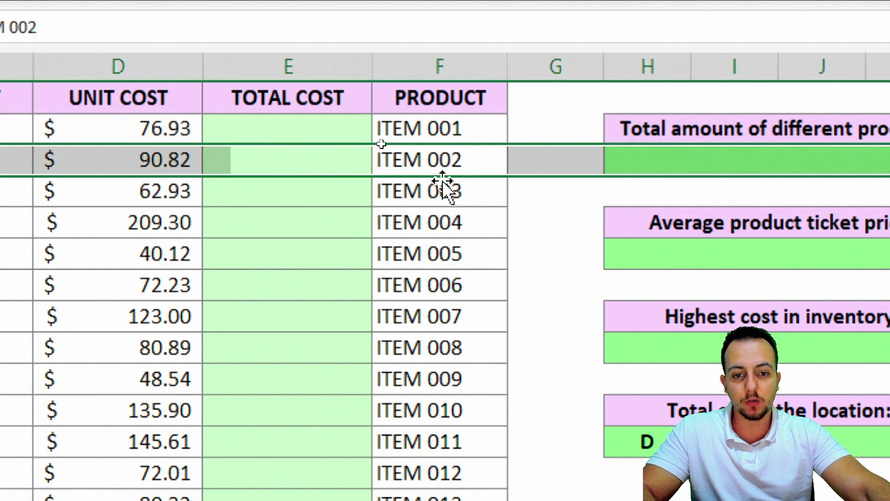
left_click(445, 187)
key("shift+space")
left_click(433, 223)
key("shift+space")
left_click(408, 255)
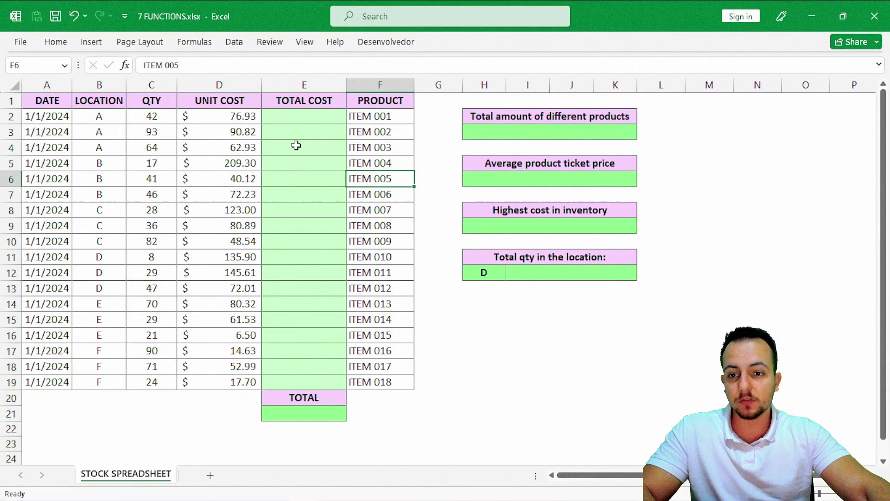
Step: Examine the empty Total Cost column and its cells in the stock table
left_click(299, 130)
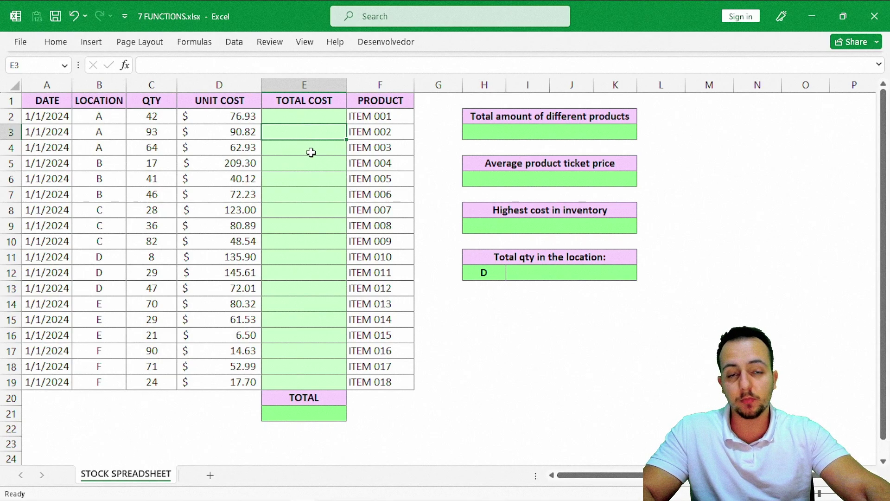
left_click(295, 121)
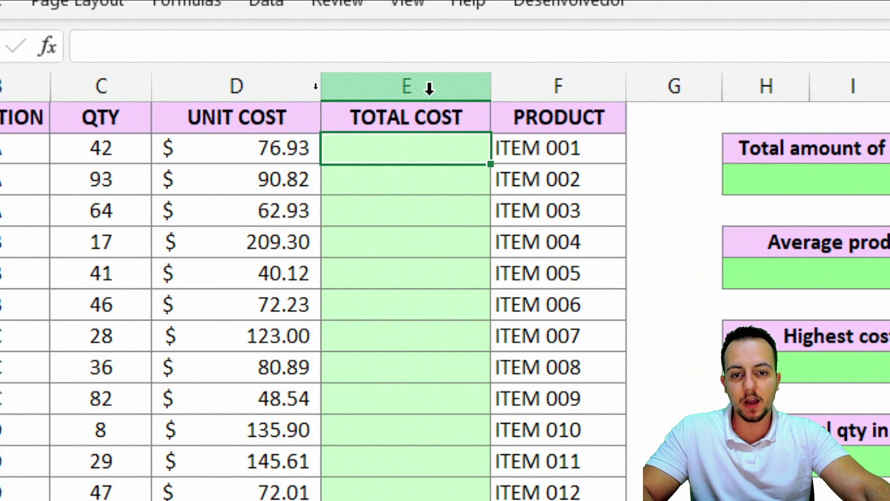
left_click(429, 88)
left_click(403, 150)
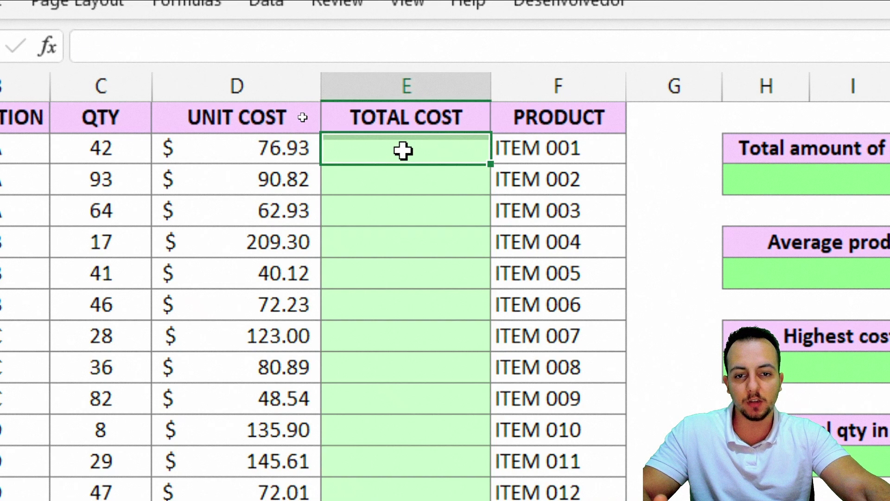
left_click(421, 88)
left_click_drag(403, 146, 397, 367)
left_click(433, 171)
Step: Calculate ITEM 001's total cost in E2 by multiplying quantity by unit cost with =C2*D2
left_click(433, 151)
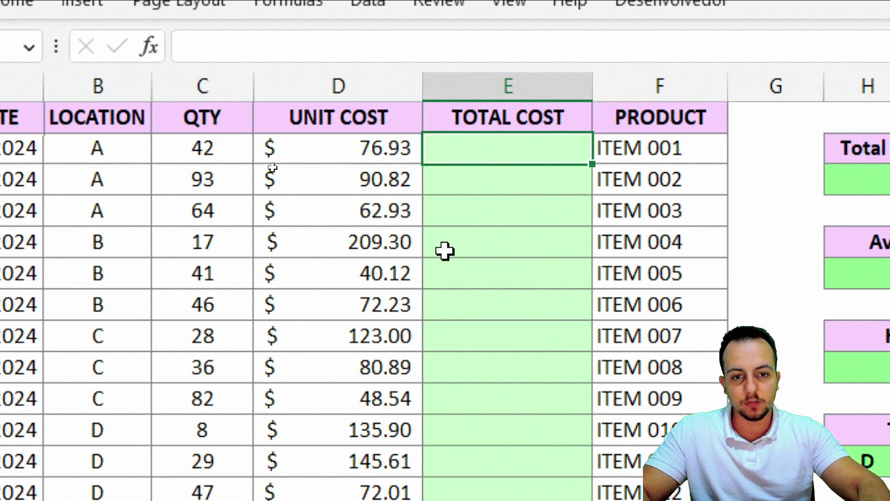
type("=")
left_click(204, 139)
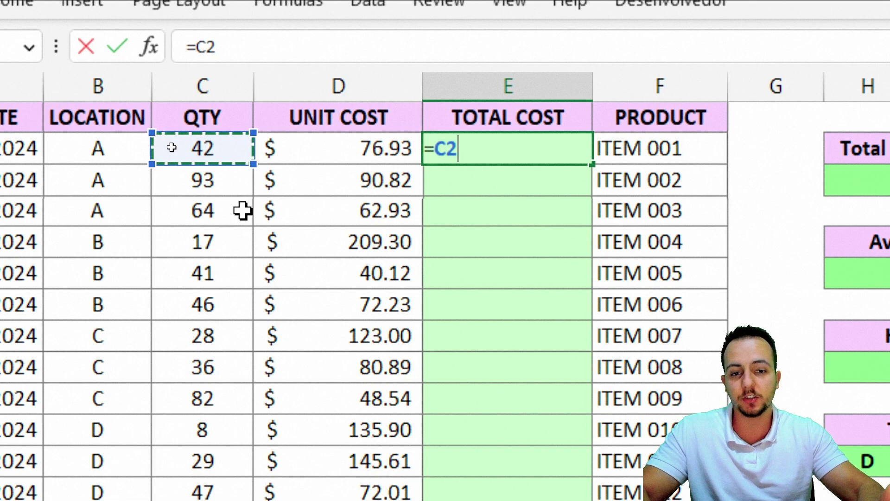
type("*")
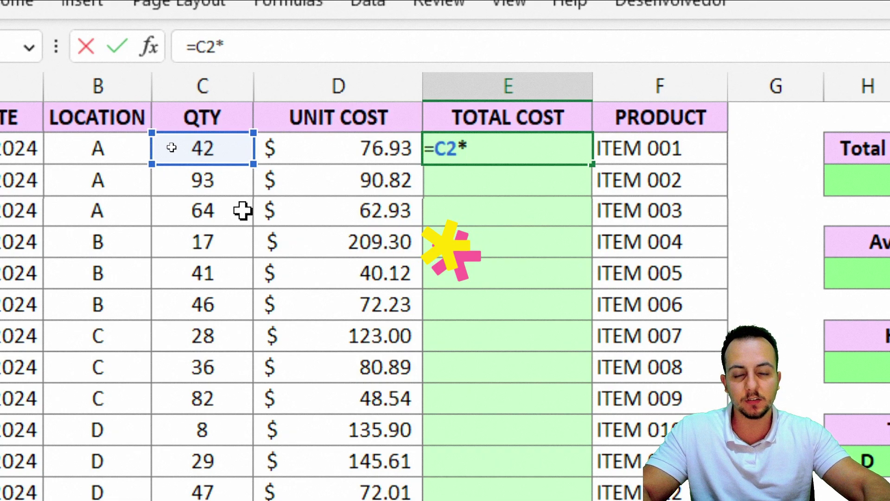
left_click(358, 146)
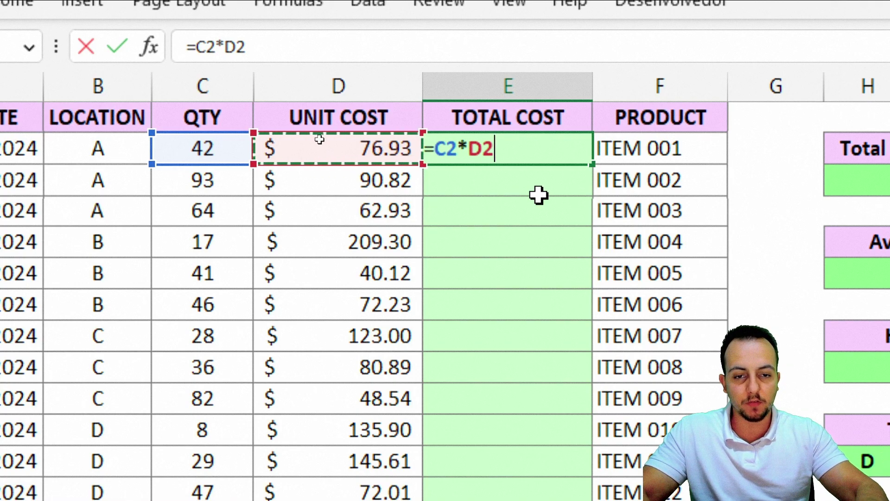
key("Return")
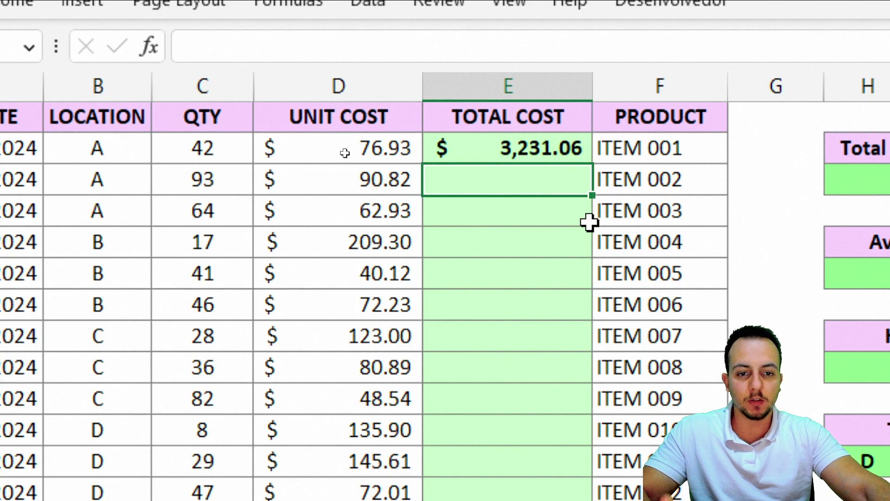
Step: Extend the formula in E2 to =C2*D2*D4*C6*D8 and try widening the Total Cost column
double_click(501, 144)
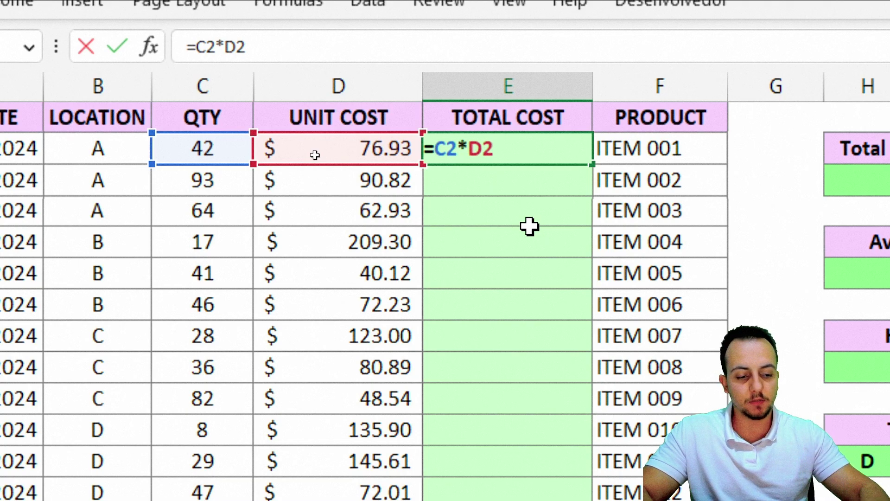
type("*")
left_click(343, 204)
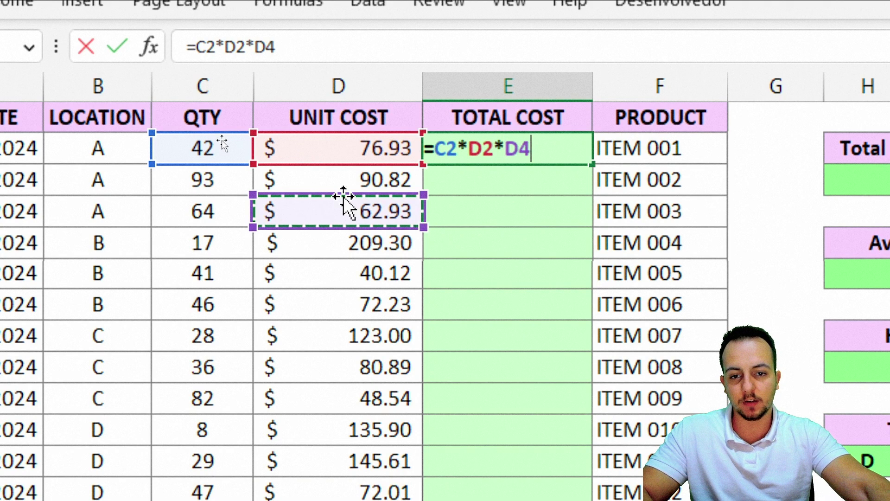
type("*")
left_click(204, 274)
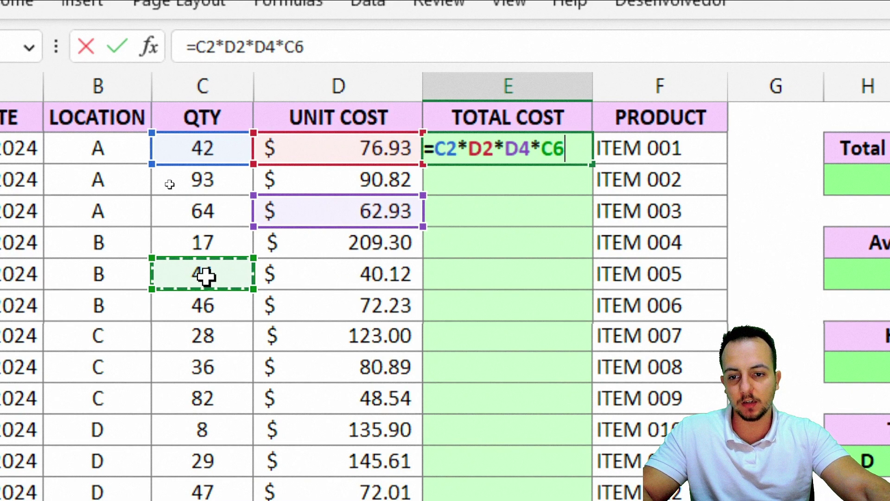
type("*")
left_click(301, 331)
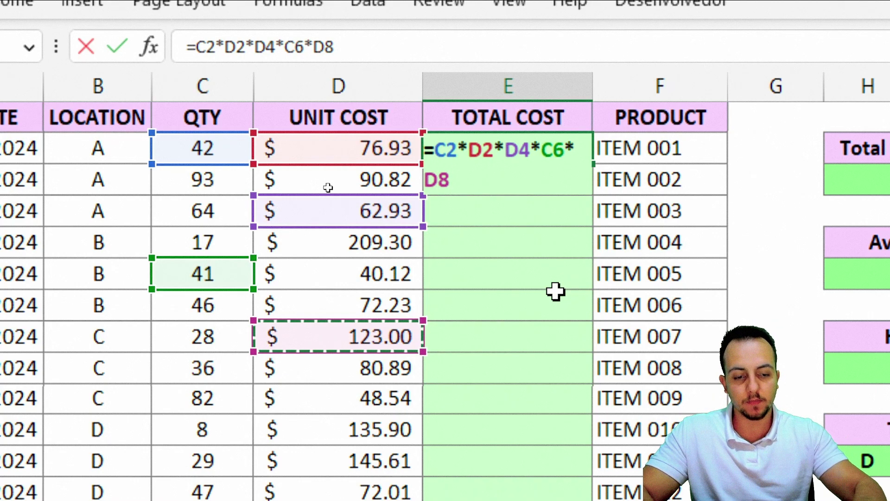
key("Return")
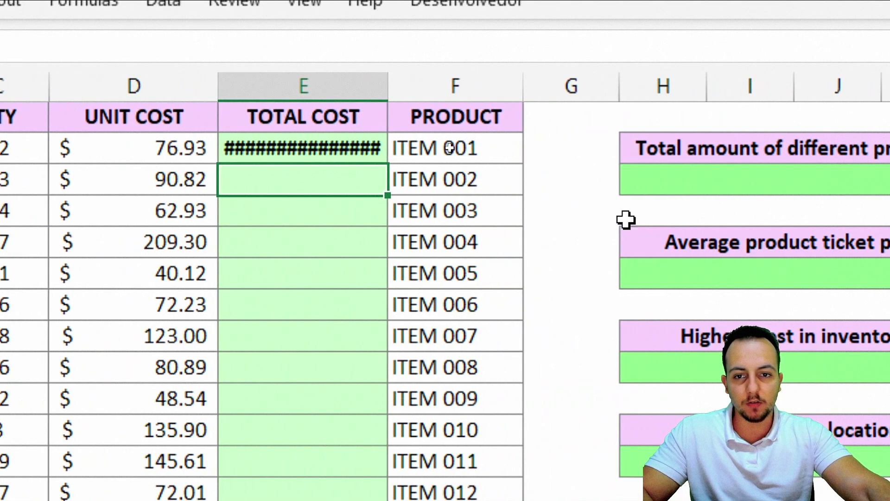
left_click_drag(388, 90, 517, 88)
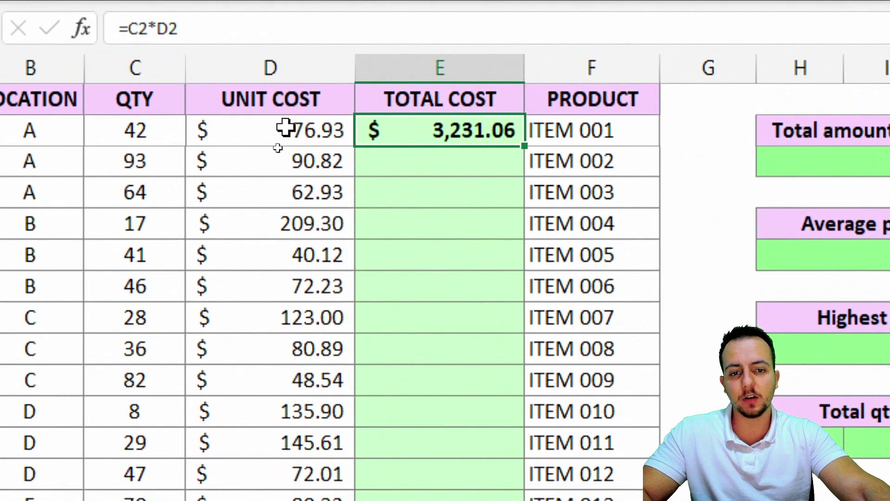
Step: Delete the multiplication formula from ITEM 001's Total Cost cell, E2
double_click(505, 86)
key("Escape")
key("Delete")
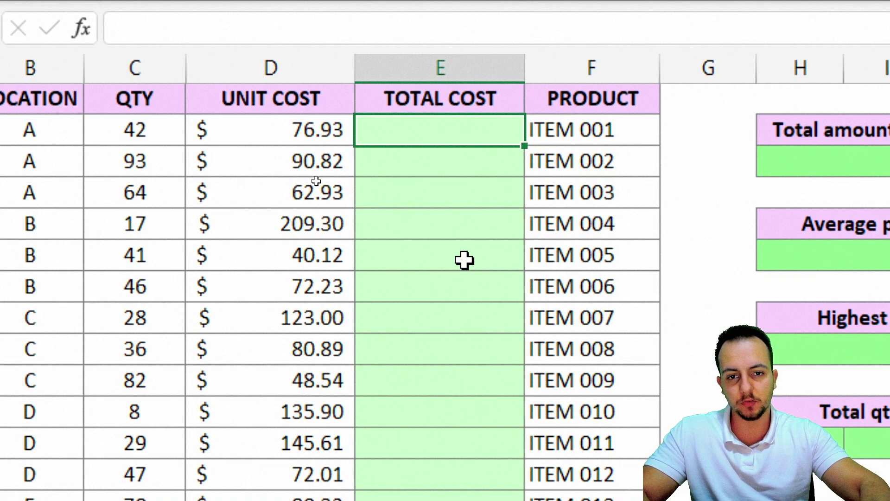
Step: Calculate ITEM 001's total cost in E2 with the formula =PRODUCT(D2,C2)
type("=PRO")
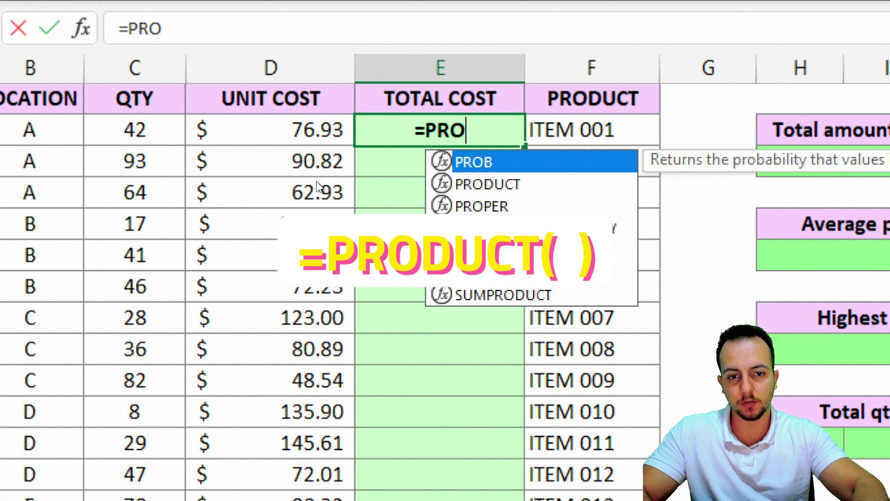
key("Down")
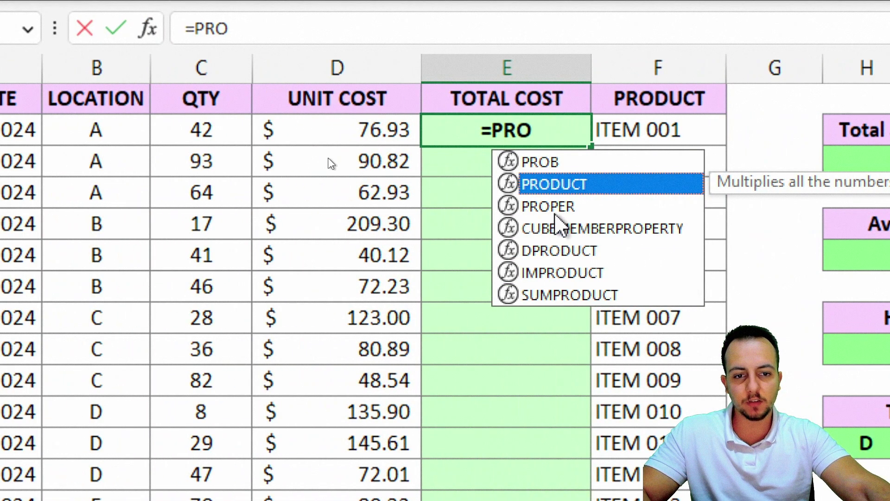
double_click(540, 185)
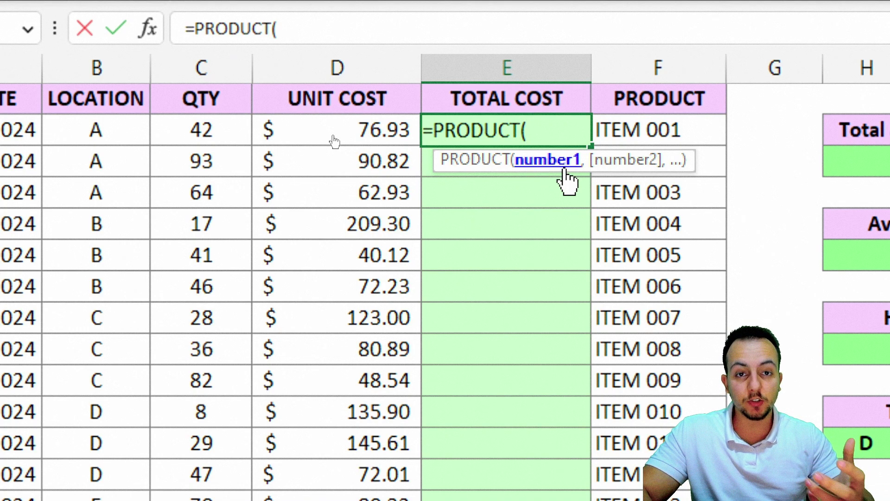
left_click(195, 133)
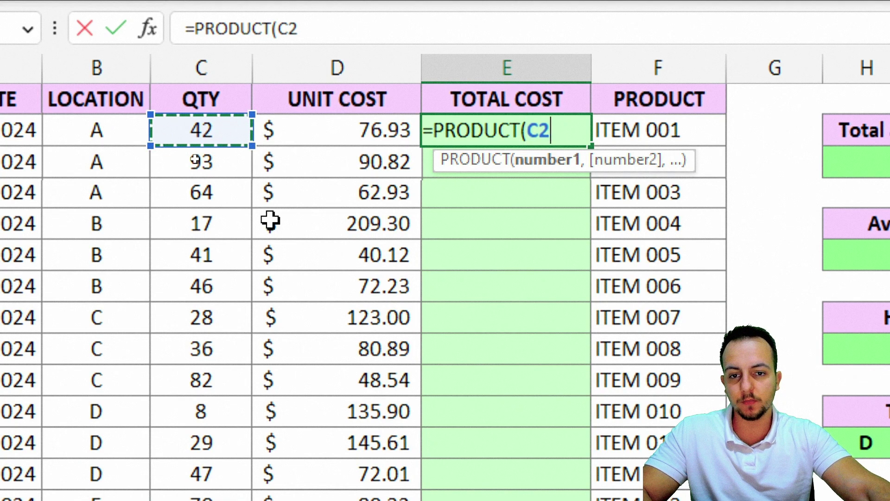
left_click(325, 132)
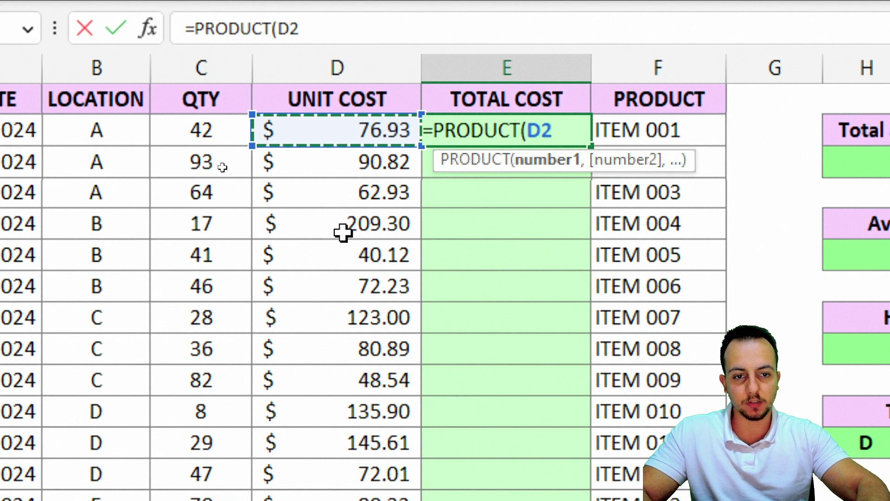
type(",")
left_click(222, 131)
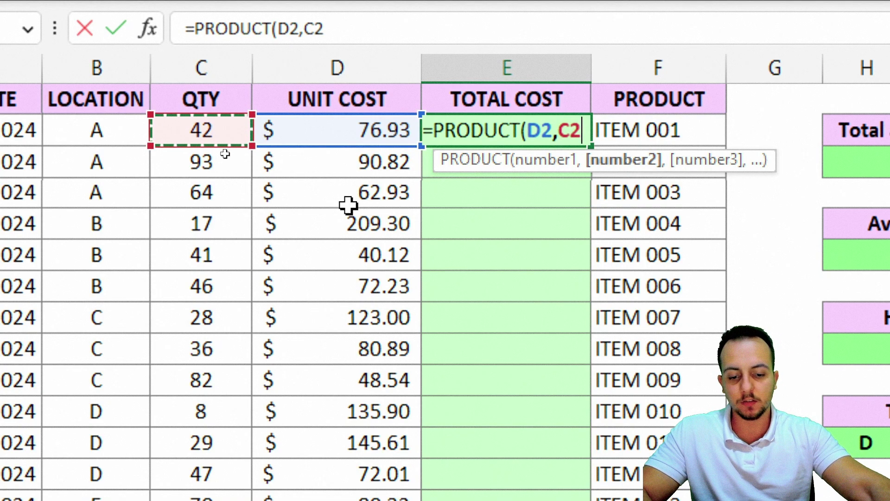
type(")")
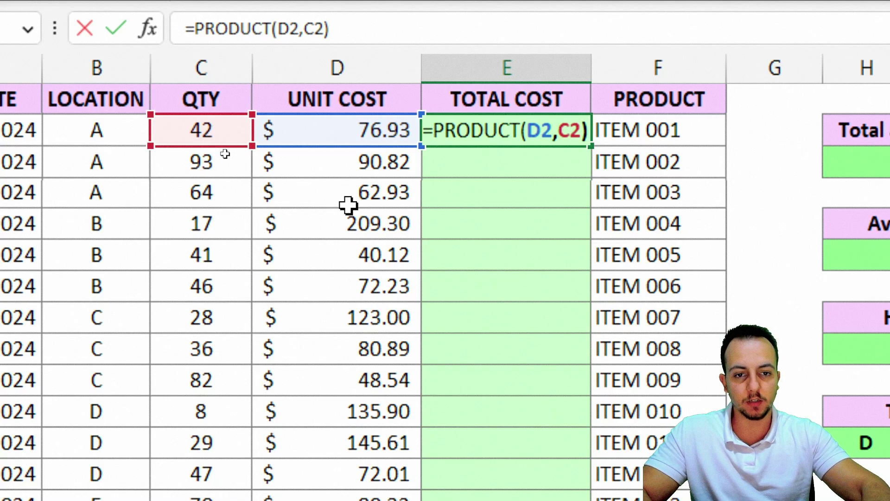
key("Return")
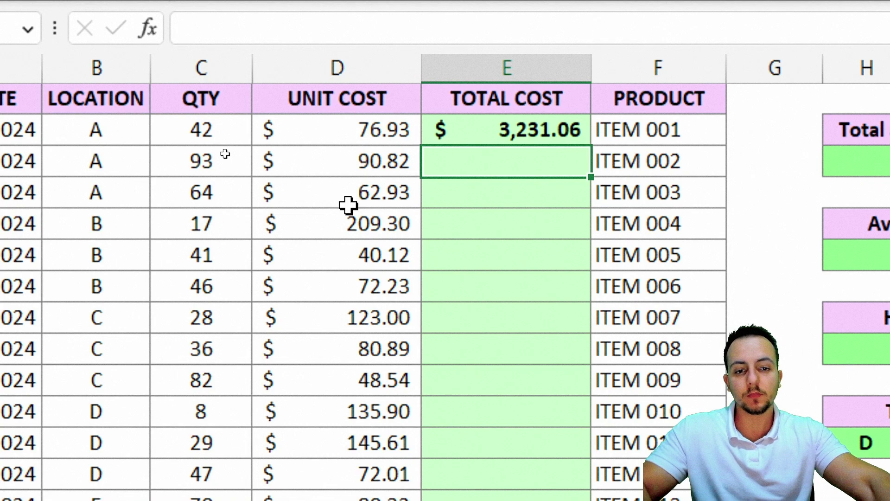
Step: Fill the PRODUCT formula from E2 down the Total Cost column to ITEM 018 in row 19
left_click(501, 130)
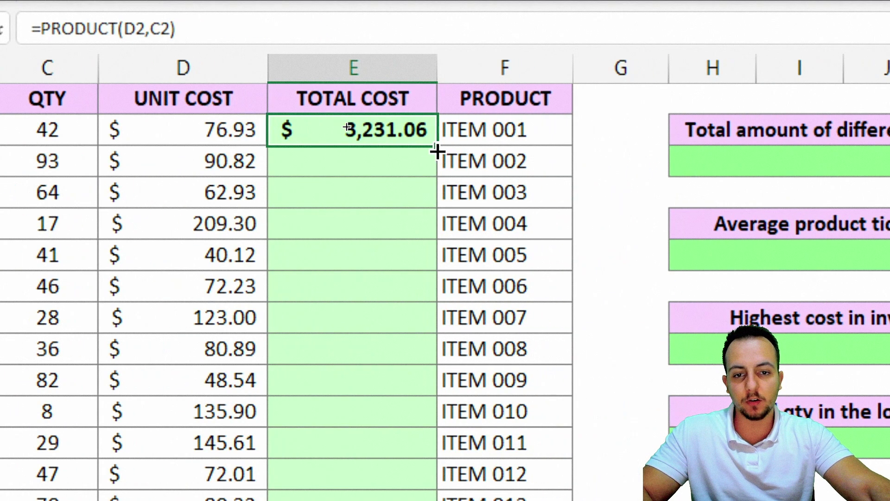
left_click_drag(437, 151, 431, 500)
left_click_drag(311, 360, 310, 357)
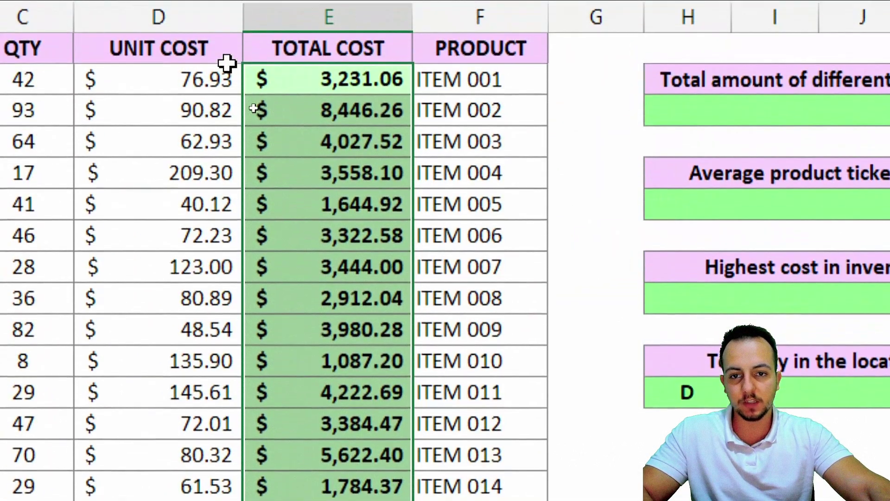
left_click(281, 0)
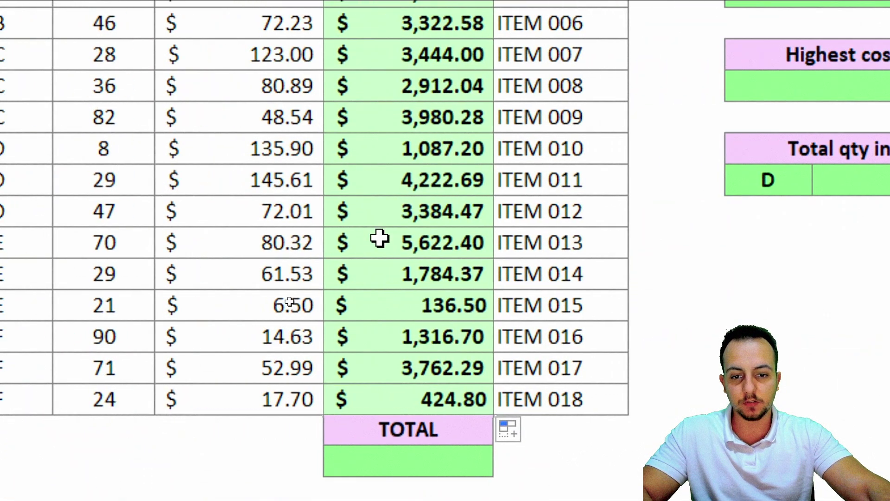
Step: Check the cell references in ITEM 013's copied PRODUCT formula in the Total Cost column
double_click(297, 341)
left_click(386, 270)
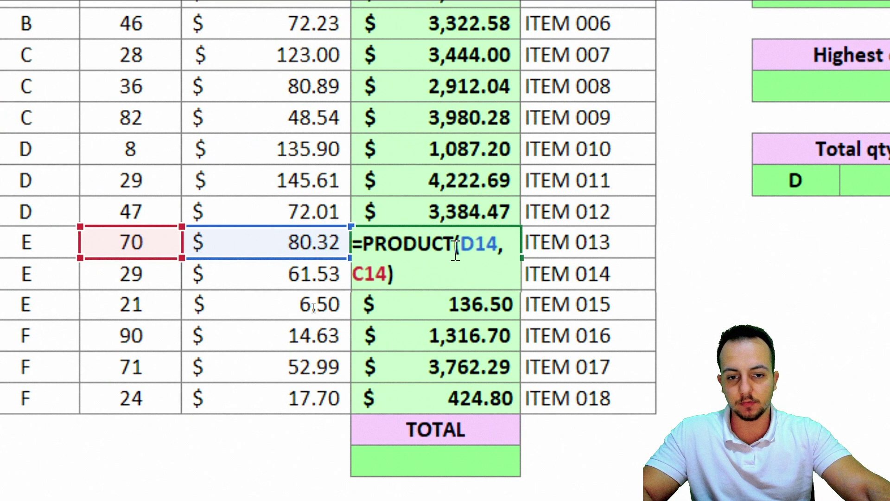
key("Return")
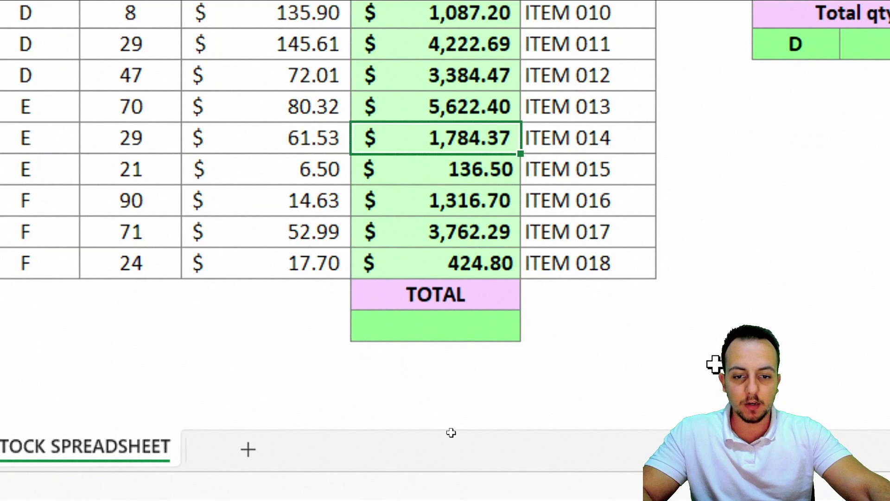
Step: Select the empty TOTAL cell E21 below the Total Cost column
left_click(484, 326)
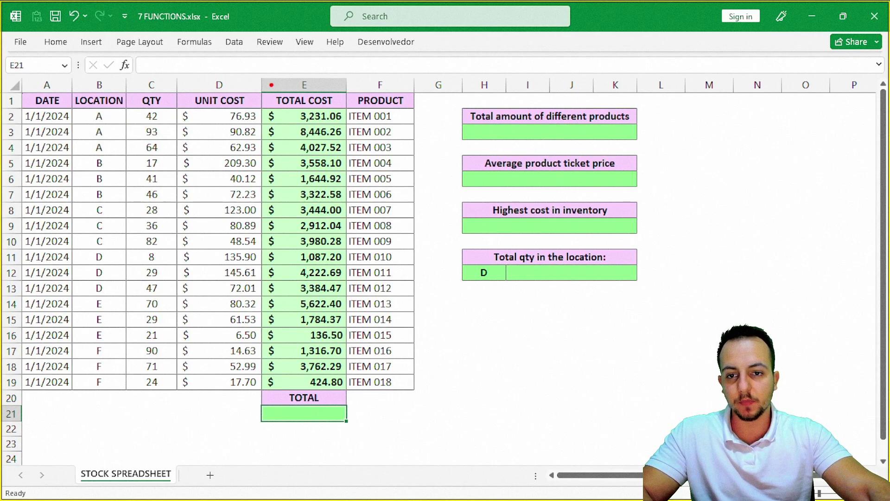
mouse_move(253, 74)
left_mouse_down()
mouse_move(312, 109)
mouse_move(354, 398)
left_mouse_up()
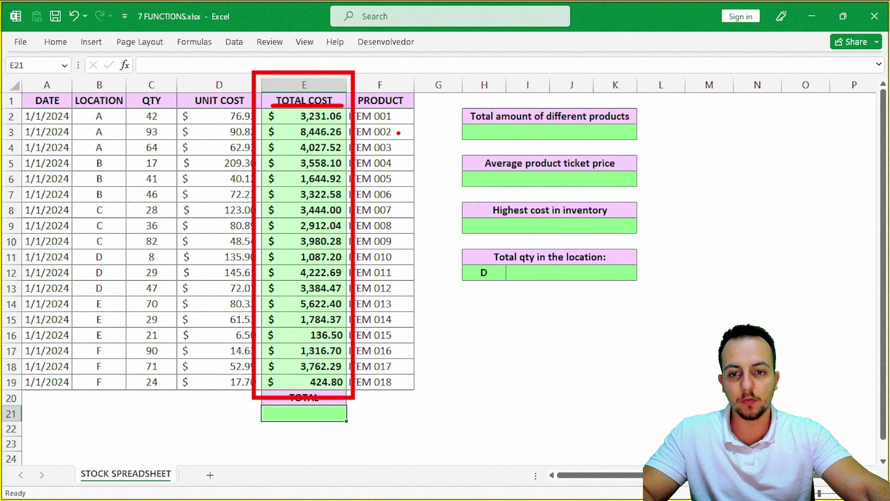
key("Escape")
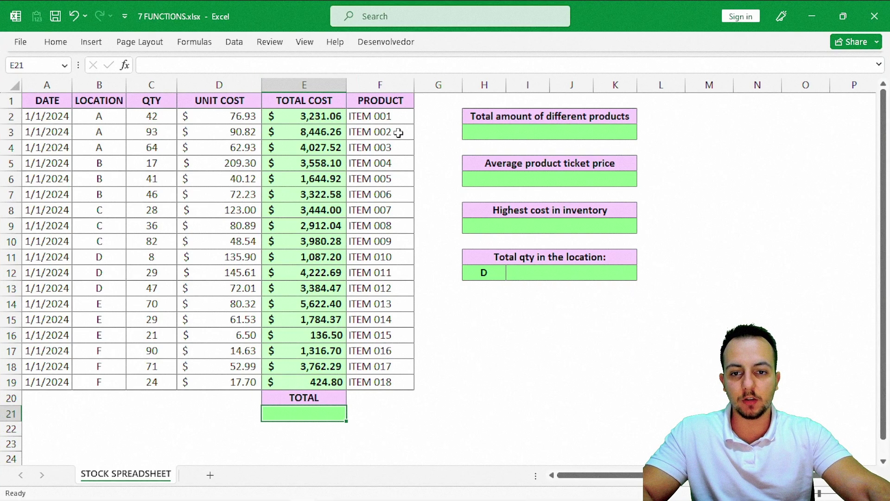
mouse_move(260, 108)
left_mouse_down()
mouse_move(347, 321)
mouse_move(348, 393)
left_mouse_up()
left_click_drag(453, 239, 386, 257)
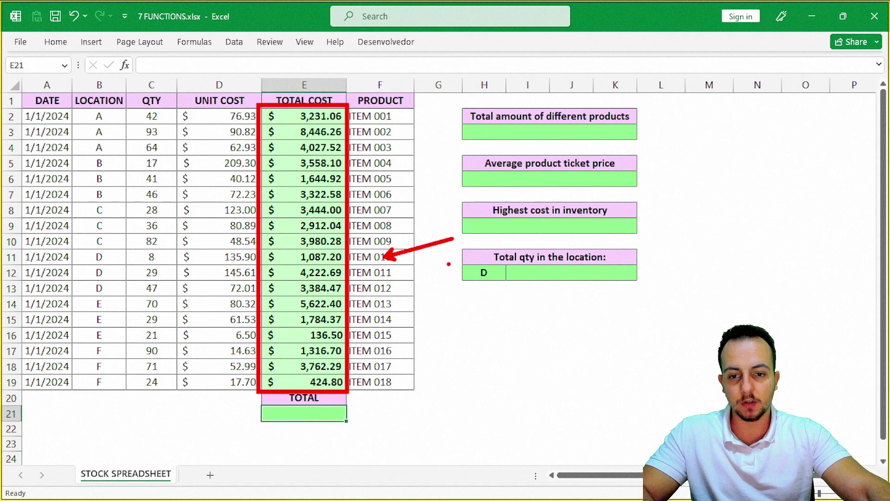
key("Escape")
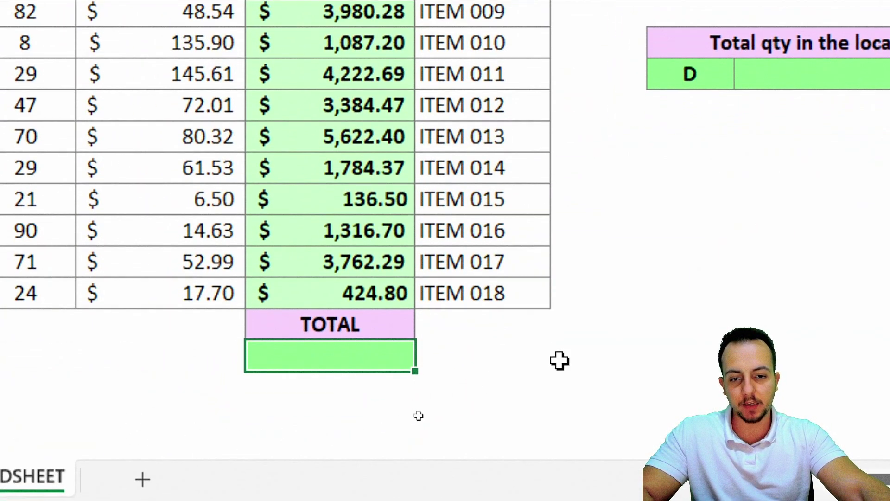
type("=")
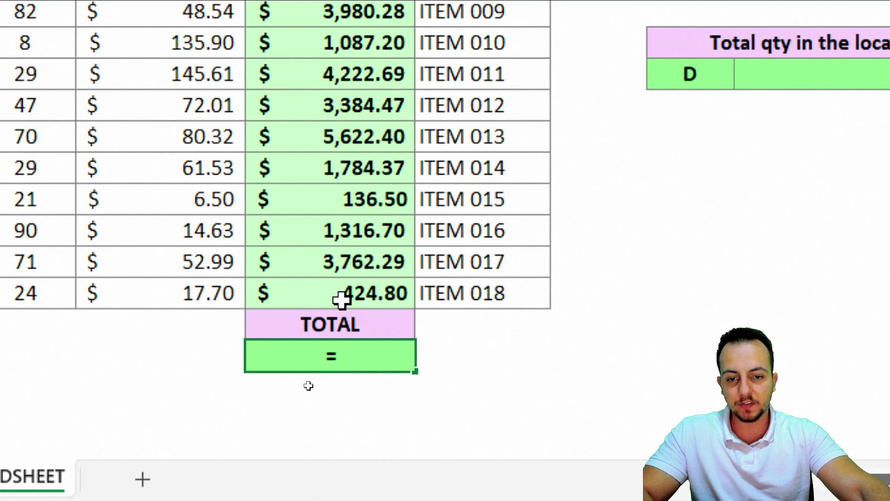
left_click(316, 293)
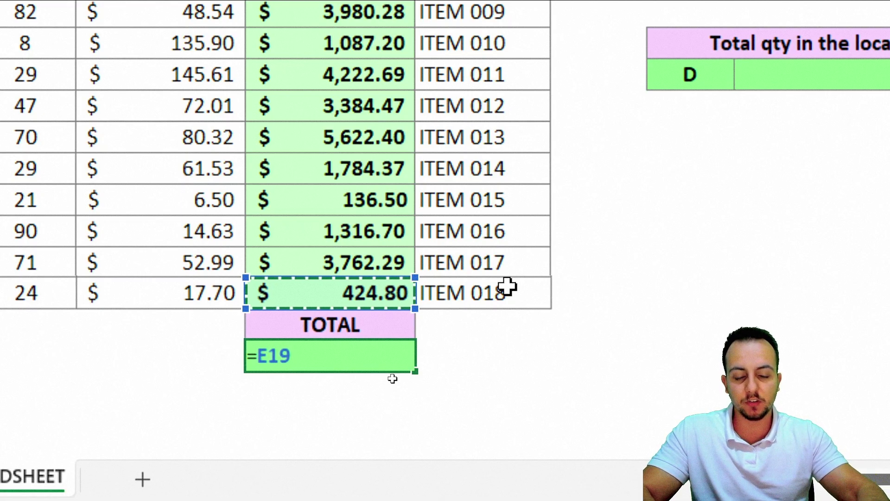
type("*")
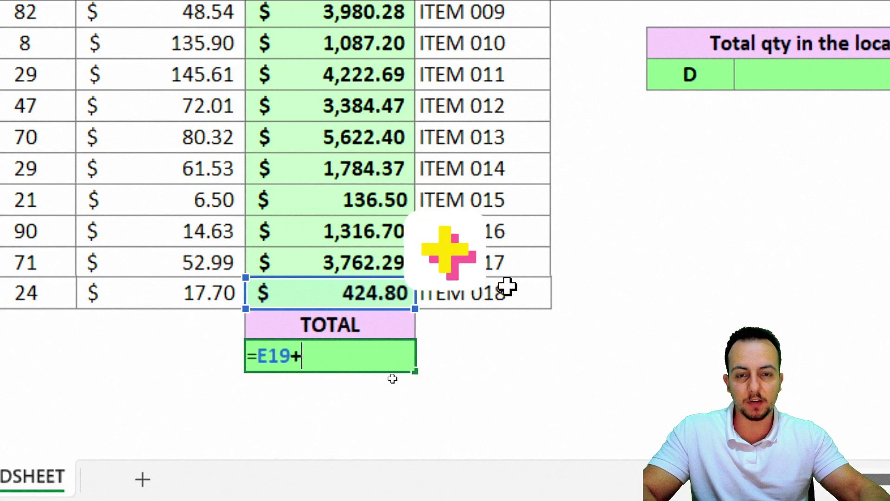
left_click(348, 261)
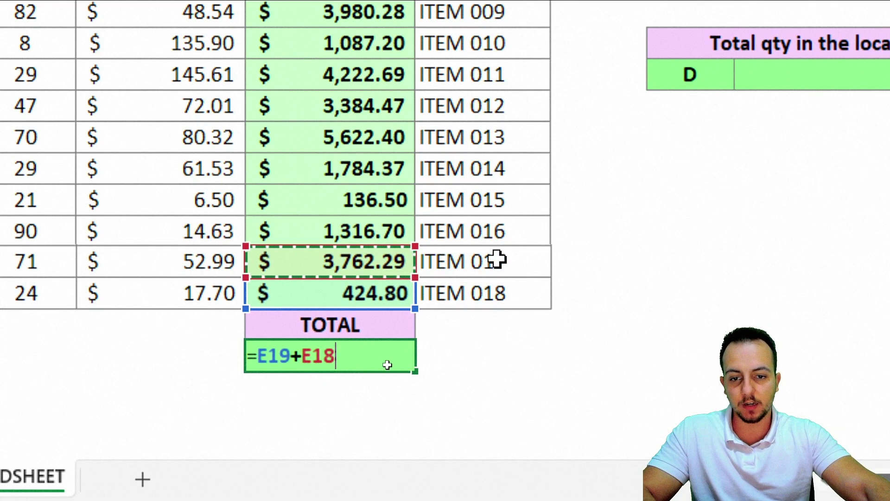
type("+")
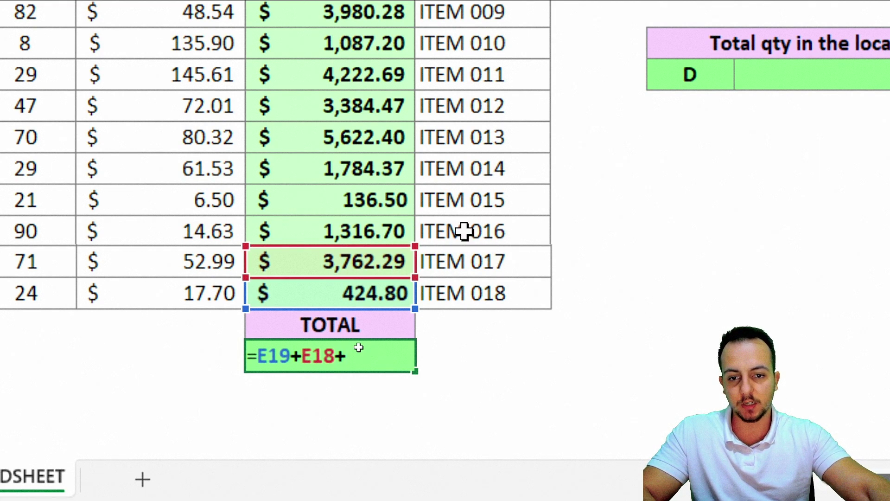
left_click(318, 232)
type("+")
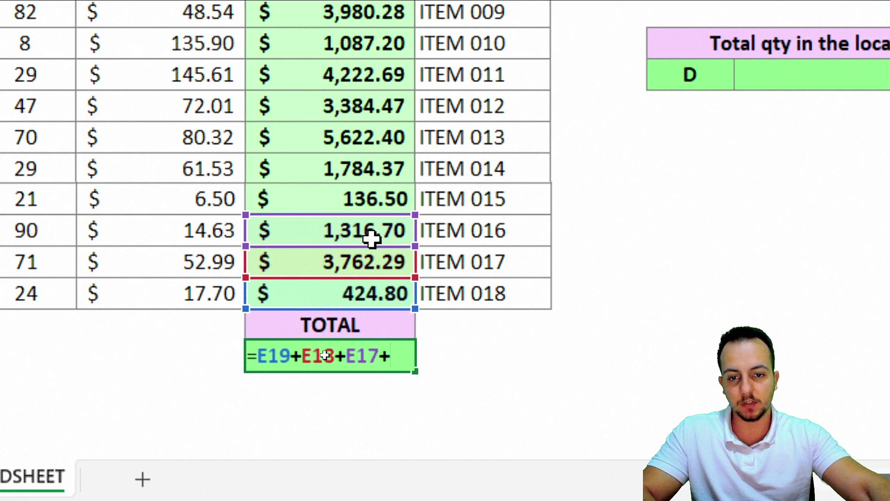
left_click(310, 205)
type("+")
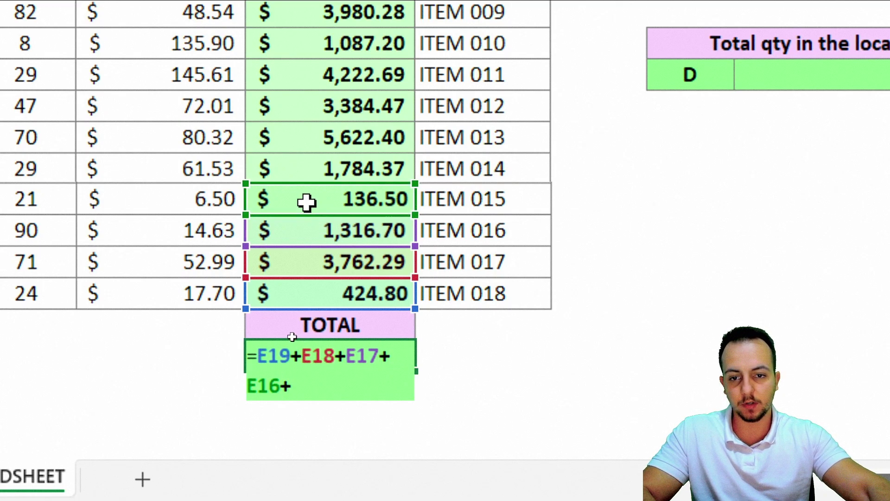
left_click(320, 161)
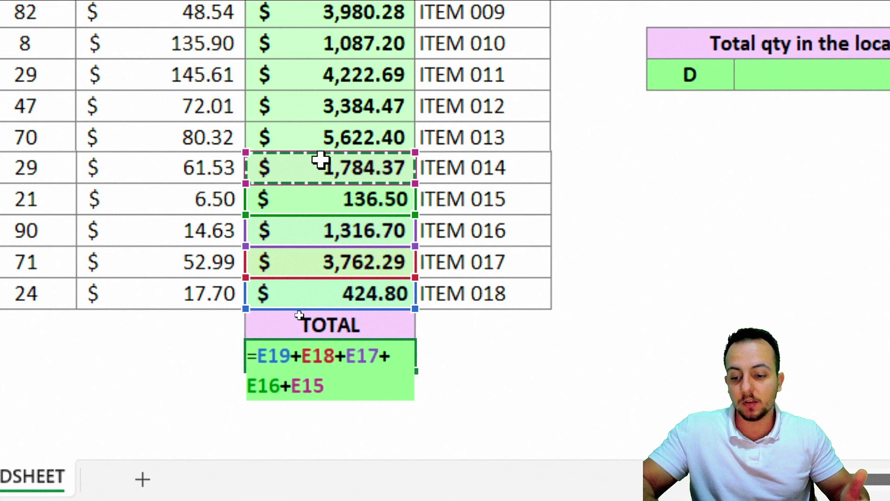
key("Escape")
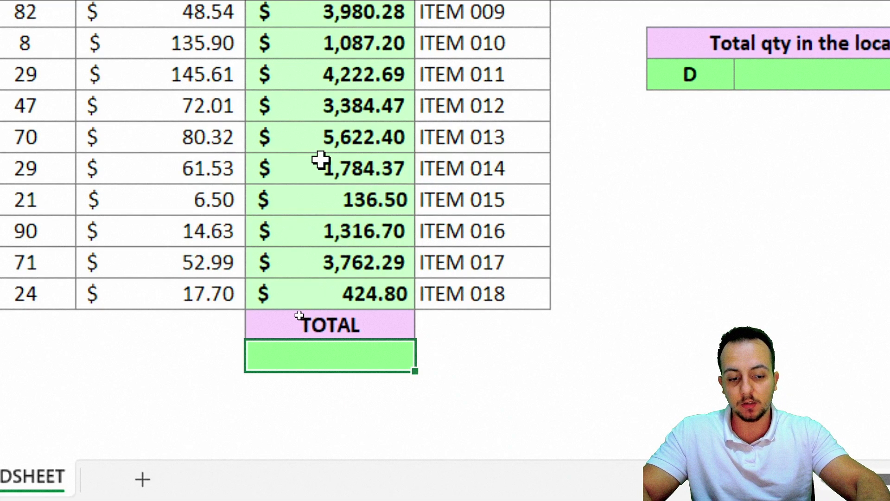
Step: Calculate the overall total in E21 with the formula =SUM(E2:E19)
type("=SUM")
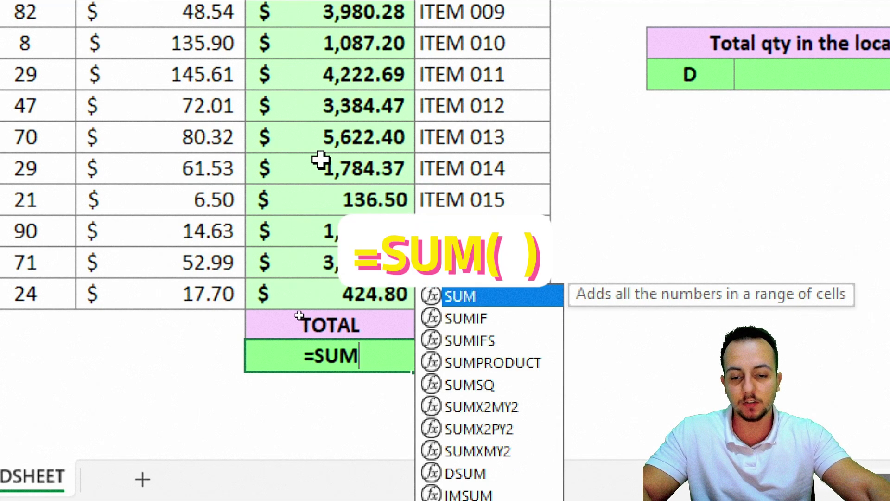
double_click(489, 296)
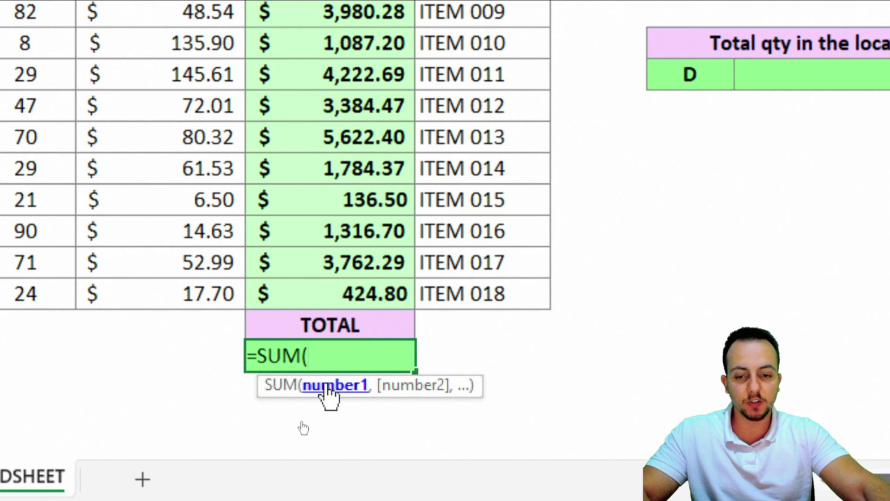
left_click(308, 296)
left_click(302, 262)
left_click(305, 233)
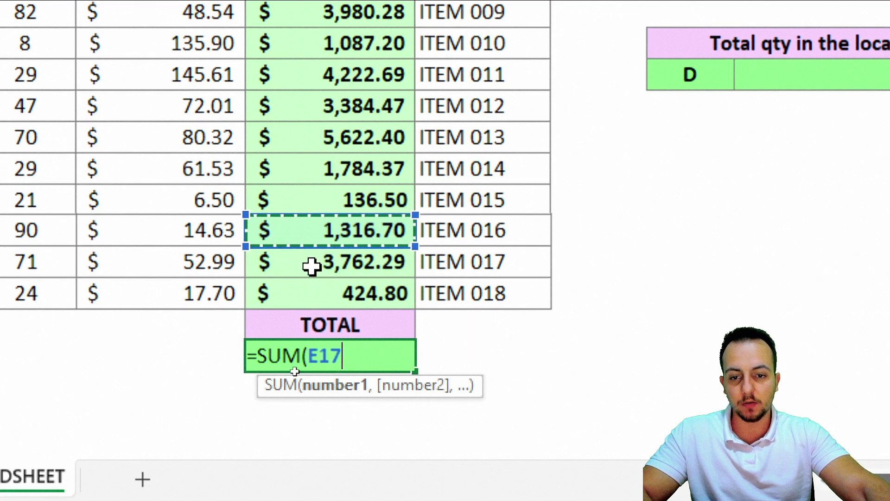
left_click(315, 292)
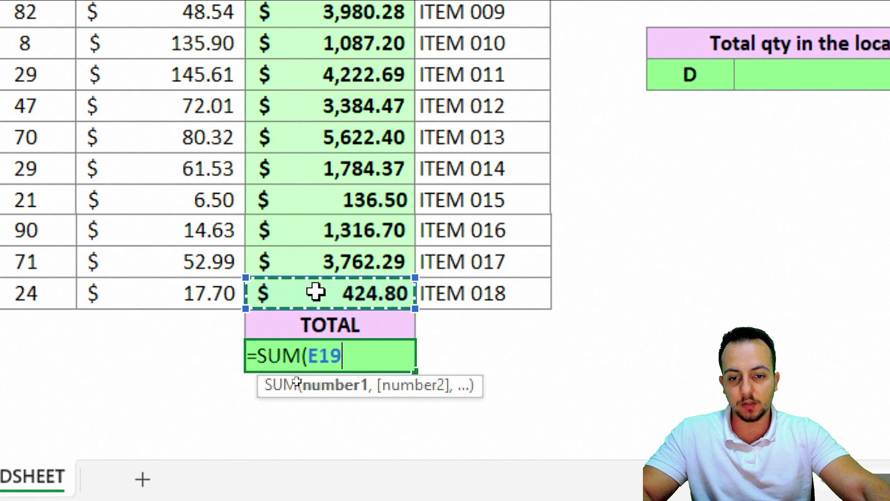
left_click_drag(314, 292, 341, 66)
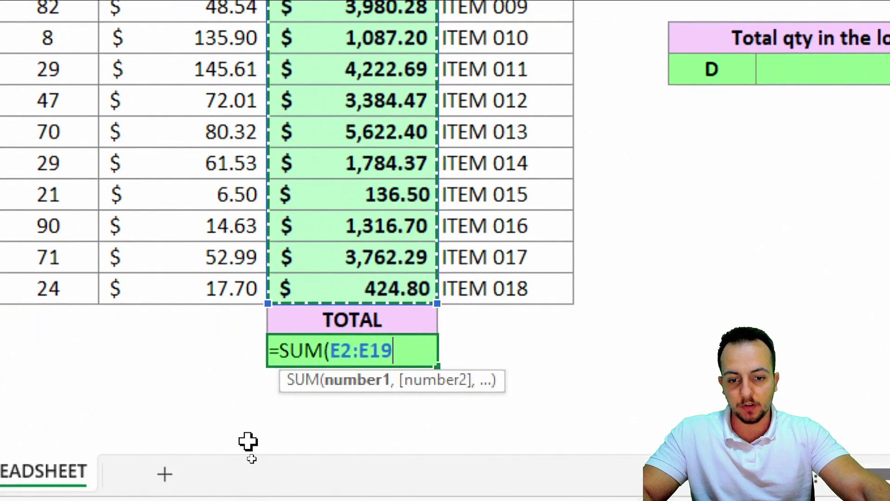
type(")")
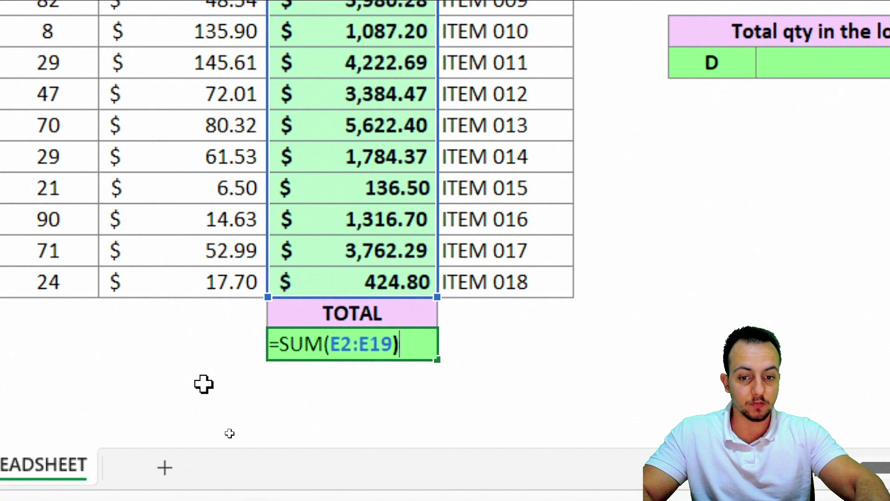
key("Return")
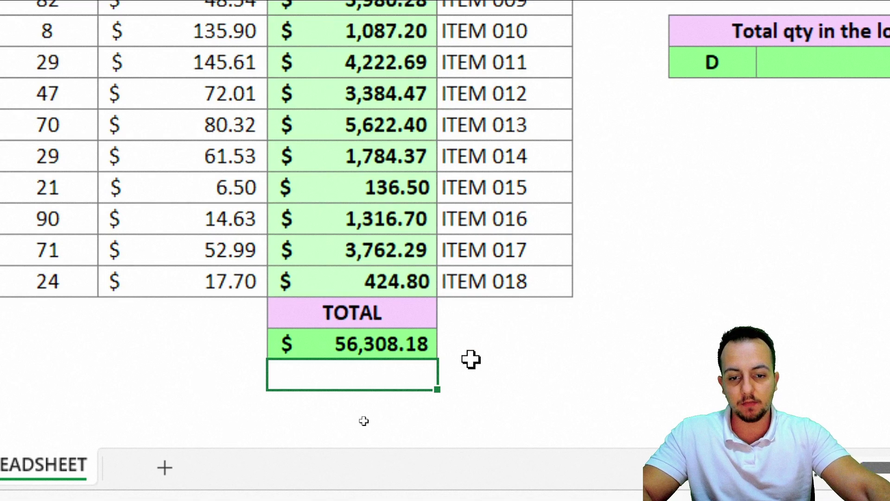
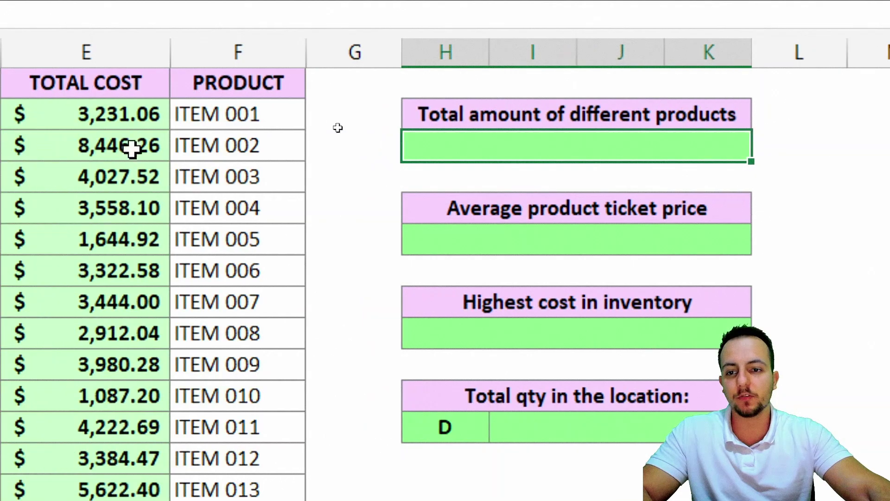
left_click(258, 118)
key("shift+space")
left_click(238, 143)
key("shift+space")
left_click(231, 209)
key("shift+space")
left_click(224, 245)
key("shift+space")
Step: Fill the Total amount of different products cell, H3, with the formula =COUNTA(F2:F19) and review its cell range
left_click(482, 155)
scroll(784, 177, "right", 3)
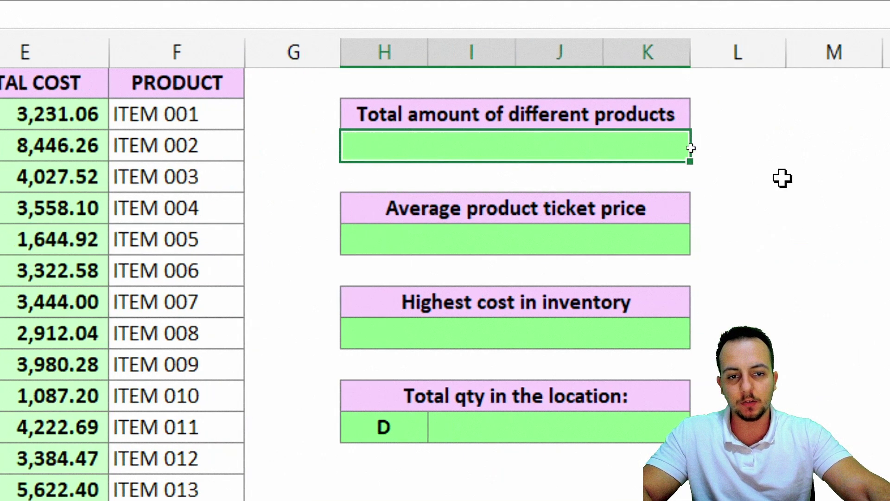
type("=COUNT")
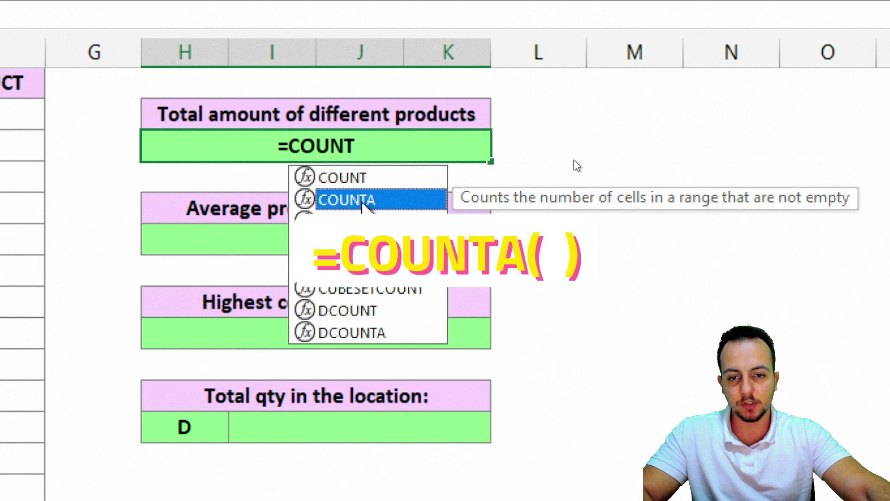
double_click(341, 199)
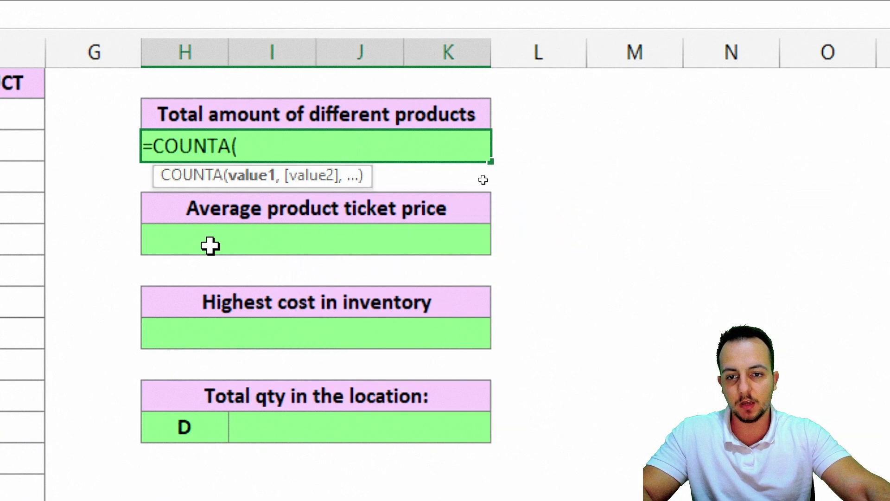
scroll(208, 244, "left", 3)
left_click(195, 111)
left_click(183, 143)
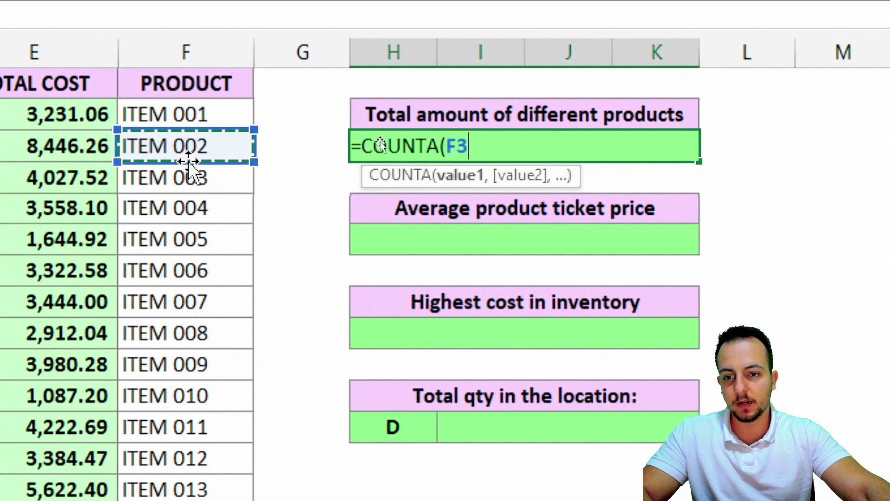
left_click(177, 175)
left_click(222, 108)
left_click(204, 145)
left_click(191, 174)
left_click(224, 107)
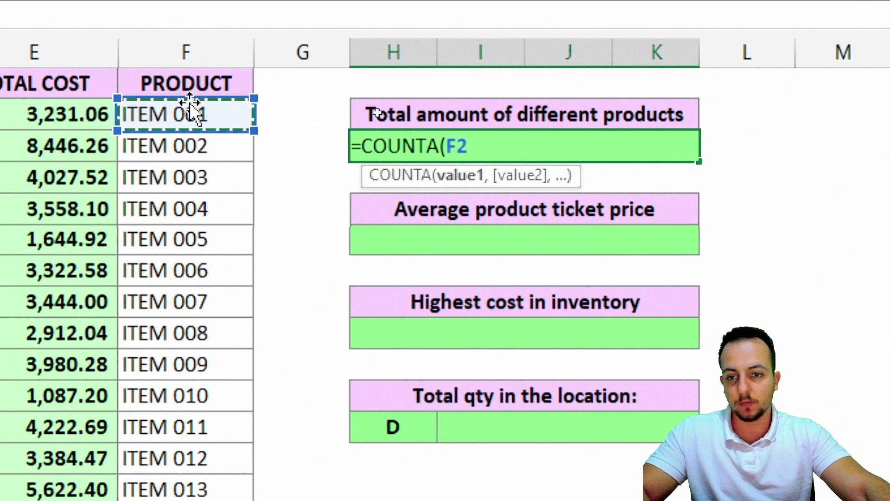
left_click_drag(204, 123, 181, 498)
left_click_drag(181, 445, 179, 437)
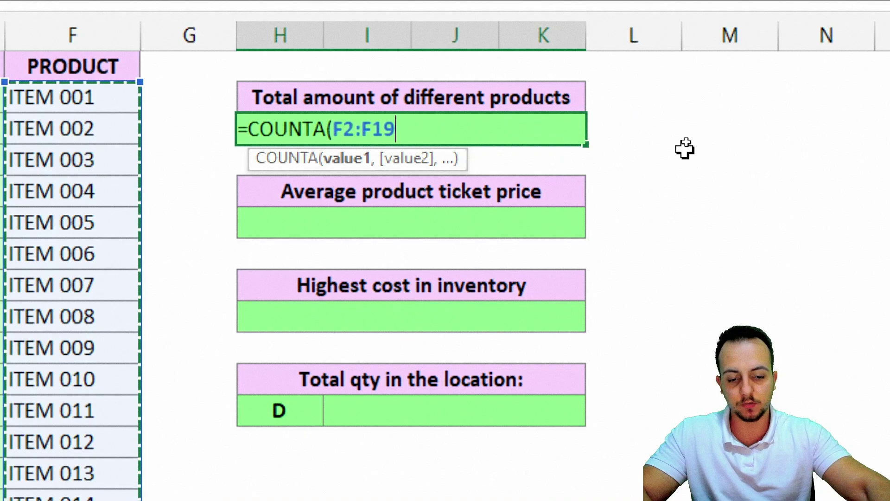
type(")")
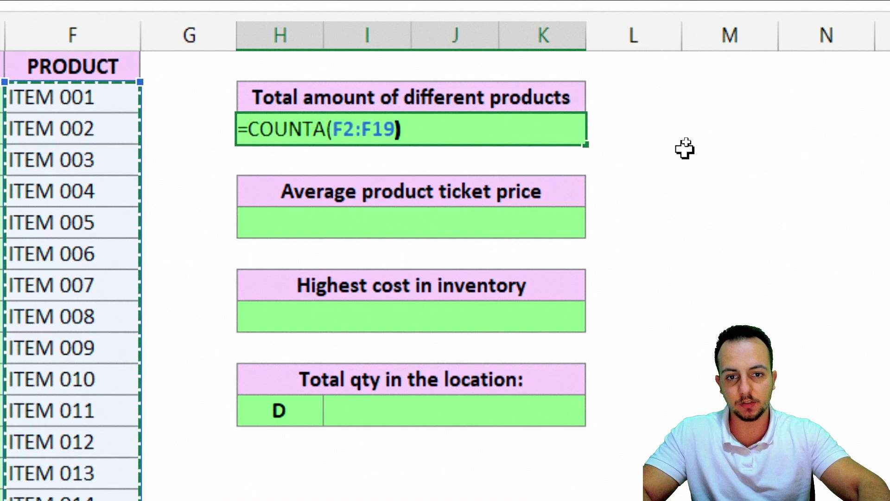
key("Return")
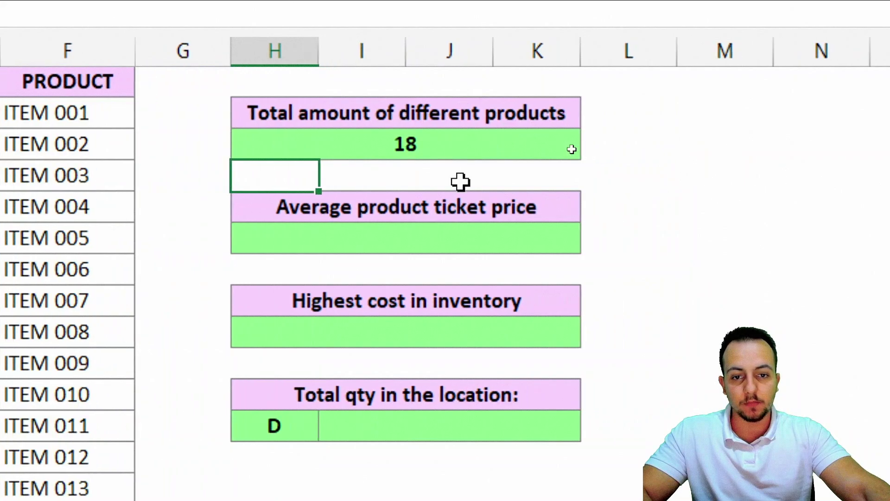
double_click(576, 135)
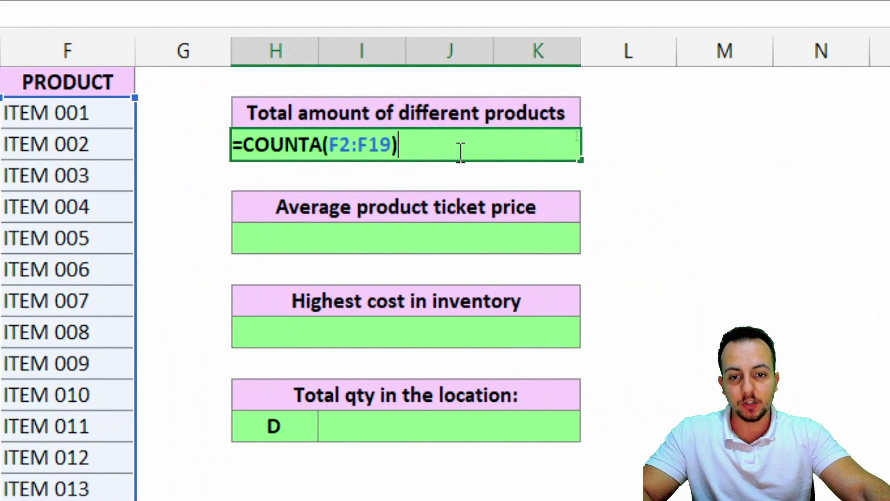
key("ctrl+Return")
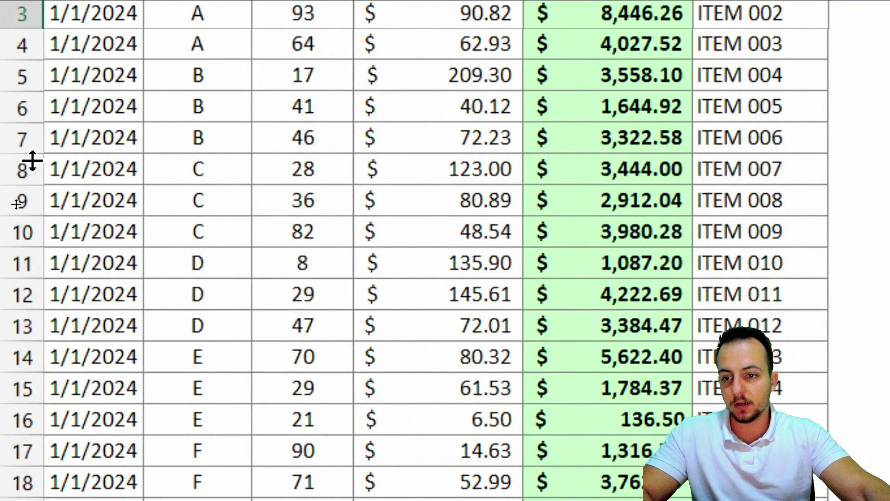
Step: Try deleting rows 7 to 10, ITEM 006 to ITEM 009, to test the product count, and undo the deletion
left_click_drag(23, 139, 27, 231)
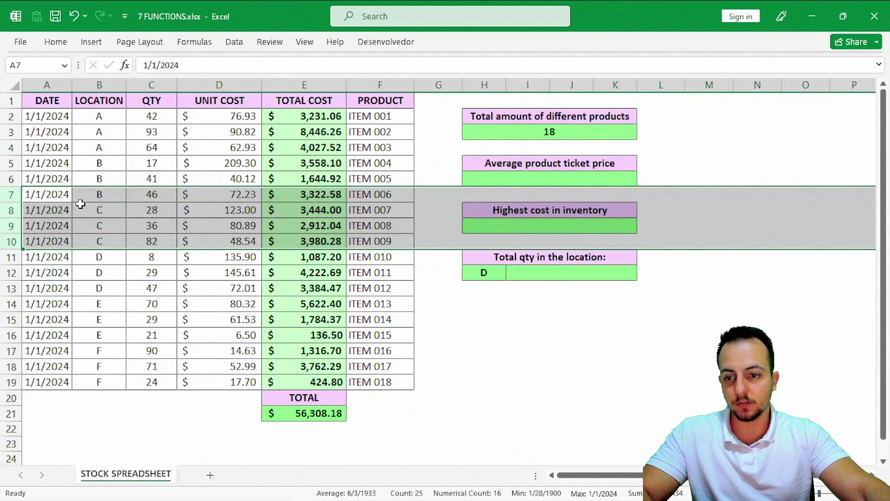
key("ctrl+minus")
left_click(503, 286)
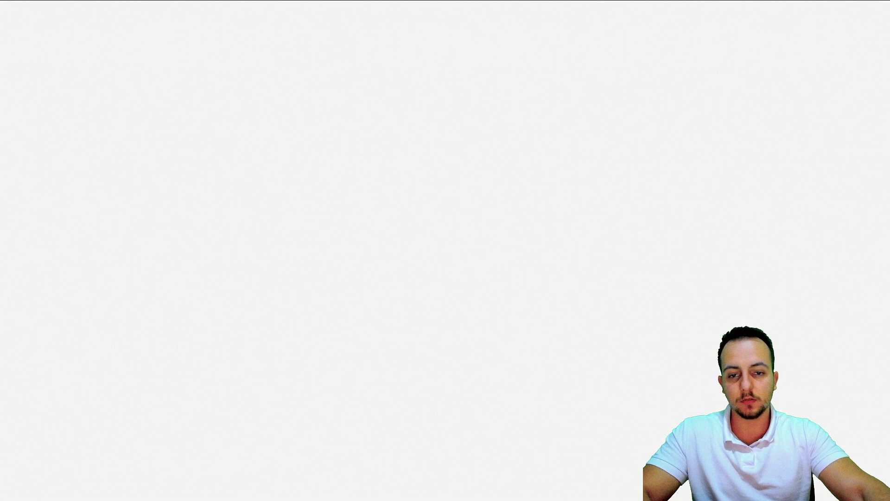
key("ctrl+z")
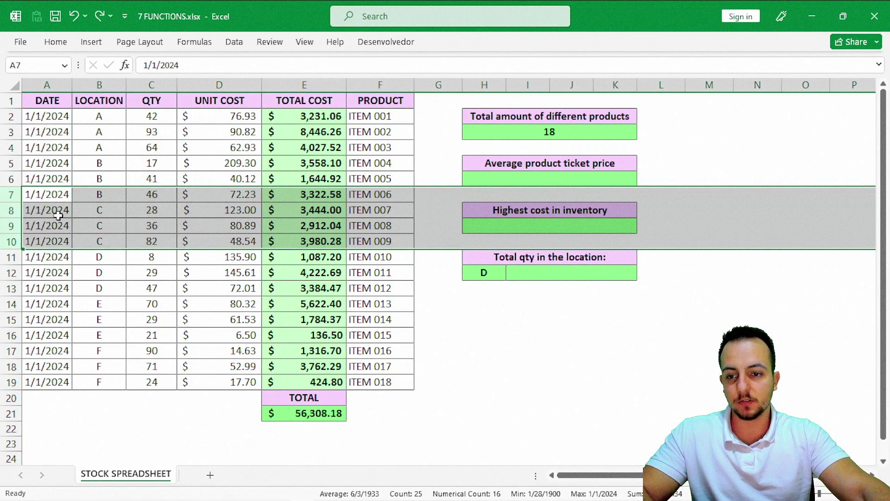
Step: Examine the empty Average product ticket price cell and the individual prices in the Unit Cost column
left_click(93, 213)
left_click(594, 180)
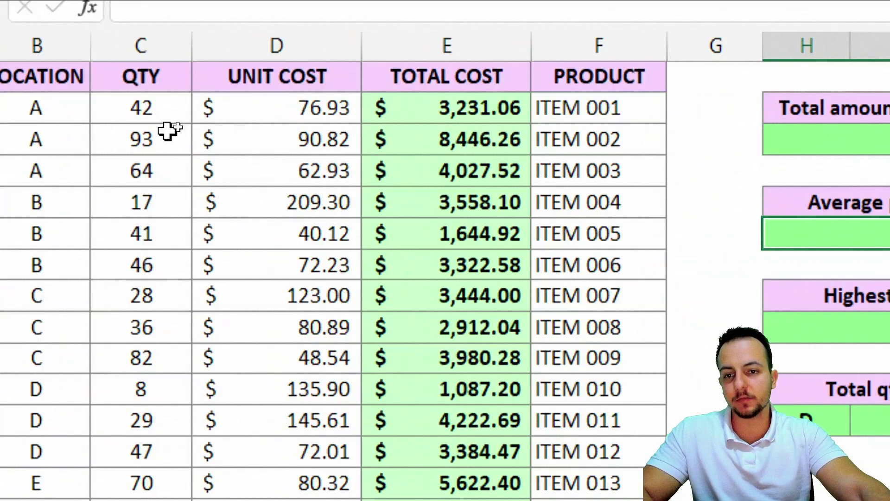
left_click(231, 115)
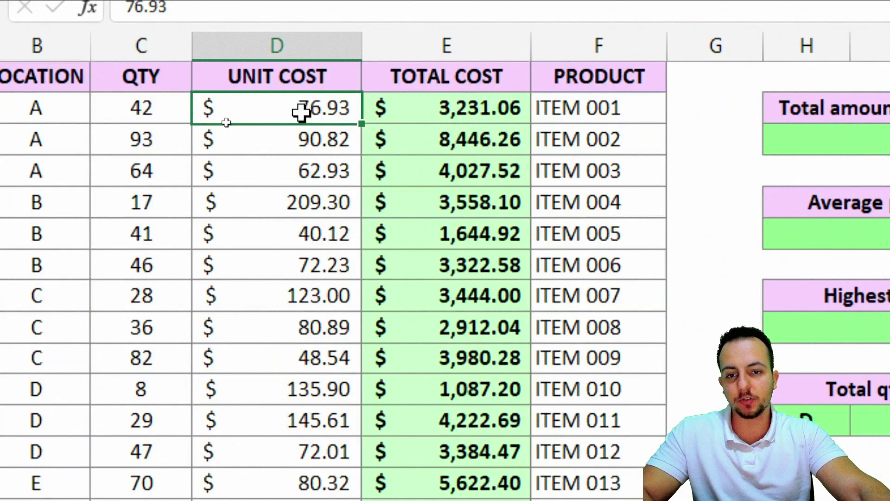
left_click(207, 132)
left_click(246, 172)
left_click(245, 203)
left_click(240, 235)
left_click(240, 266)
left_click(239, 298)
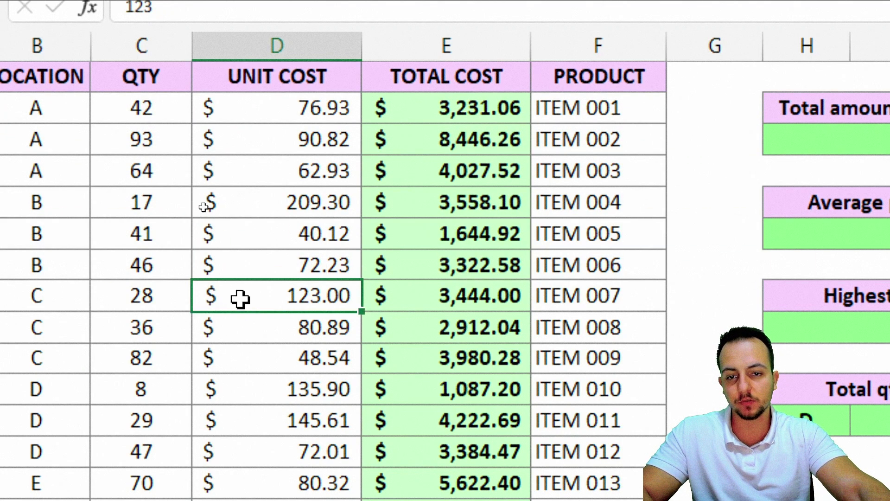
left_click(269, 110)
left_click(265, 139)
left_click(262, 179)
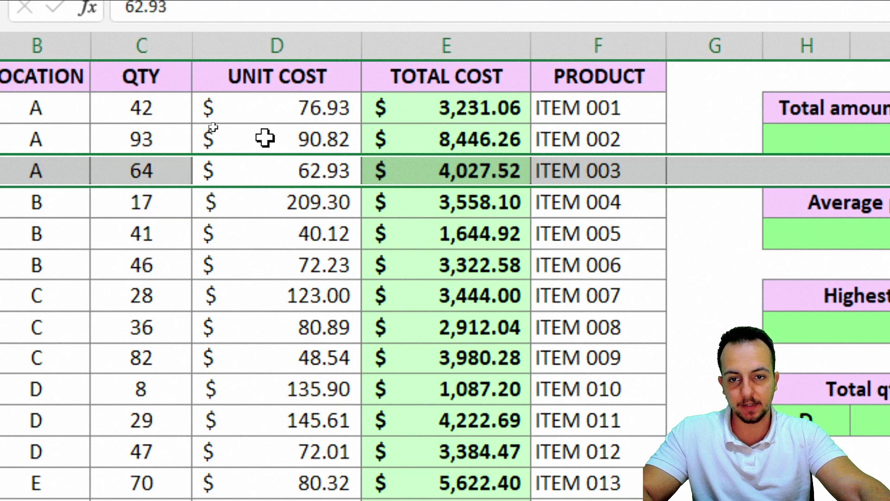
left_click(267, 104)
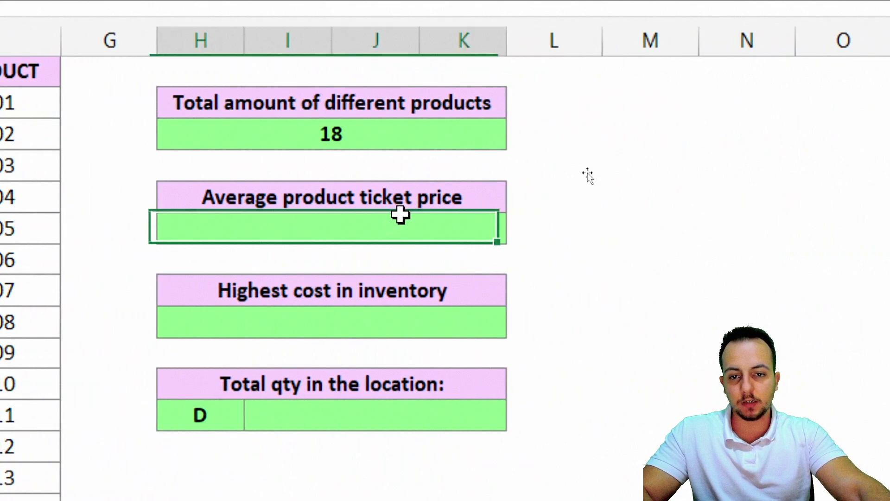
Step: Begin an AVERAGE formula in the Average product ticket price cell, H6
left_click(556, 219)
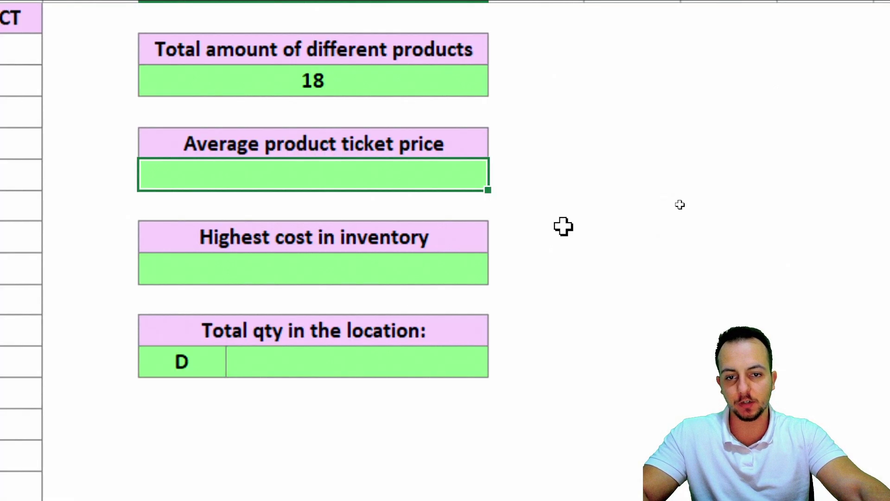
type("=AVER")
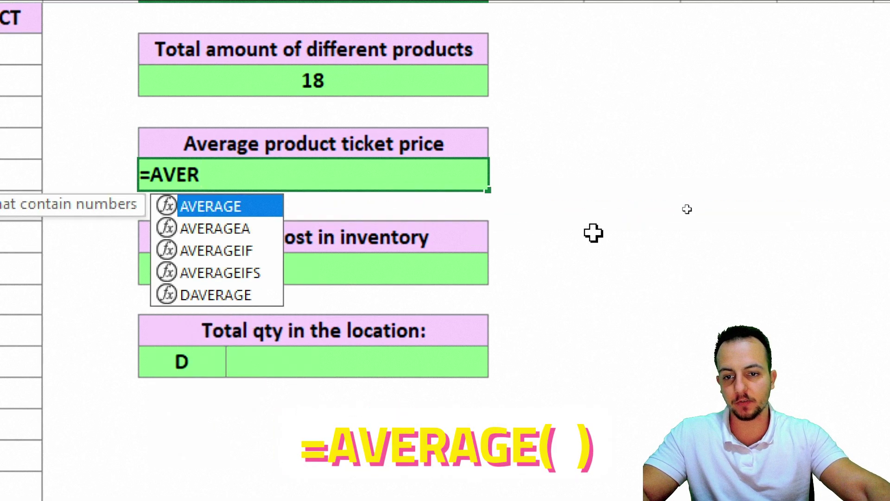
double_click(207, 204)
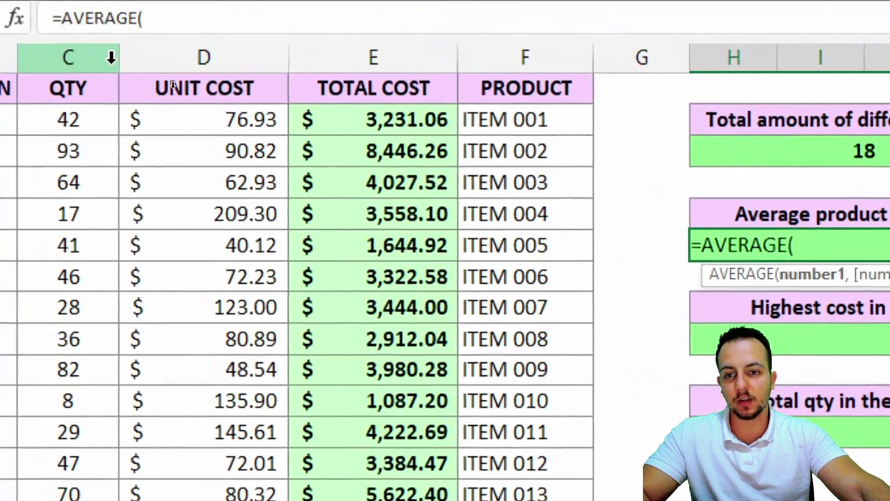
Step: Try listing the unit cost cells D2 to D7 one by one as AVERAGE arguments, and clear those references
left_click(187, 121)
type(",")
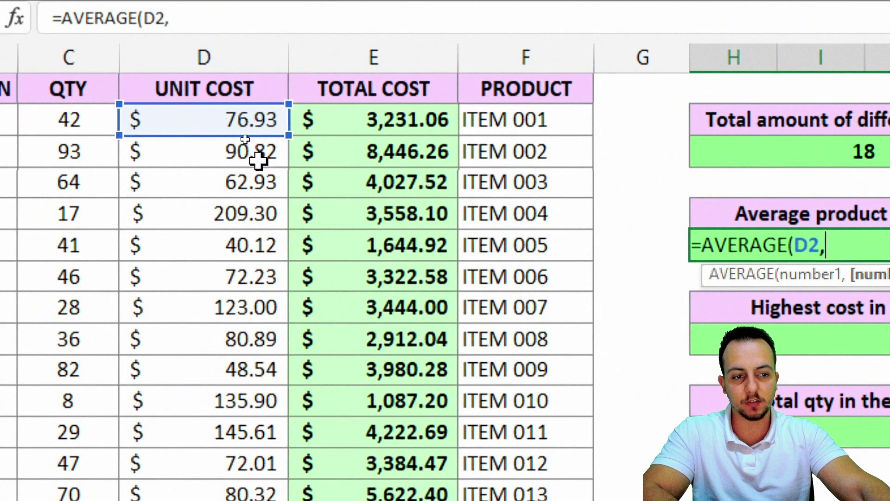
left_click(170, 151)
type(",")
left_click(172, 181)
type(",")
left_click(175, 213)
type(",")
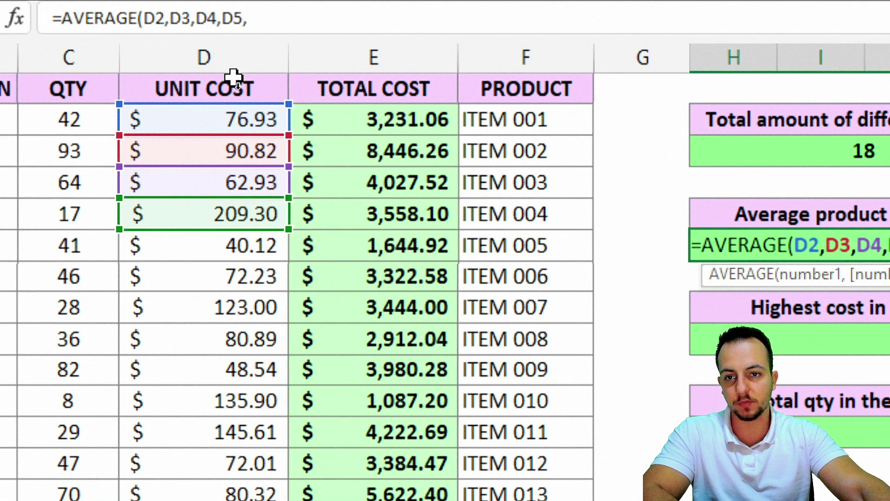
left_click(199, 322)
type(",")
left_click(185, 350)
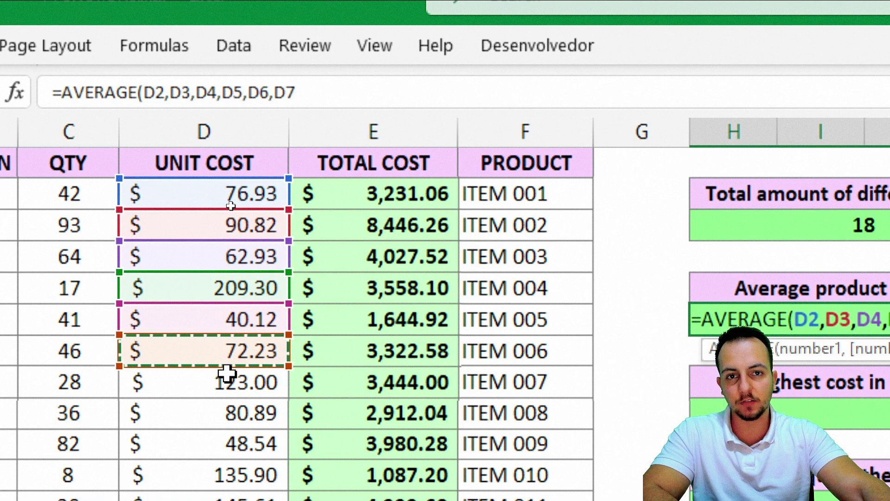
key("BackSpace")
key("BackSpace")
key("BackSpace")
key("BackSpace")
key("BackSpace")
key("BackSpace")
key("BackSpace")
key("BackSpace")
key("BackSpace")
key("BackSpace")
key("BackSpace")
key("BackSpace")
key("BackSpace")
key("BackSpace")
key("BackSpace")
key("BackSpace")
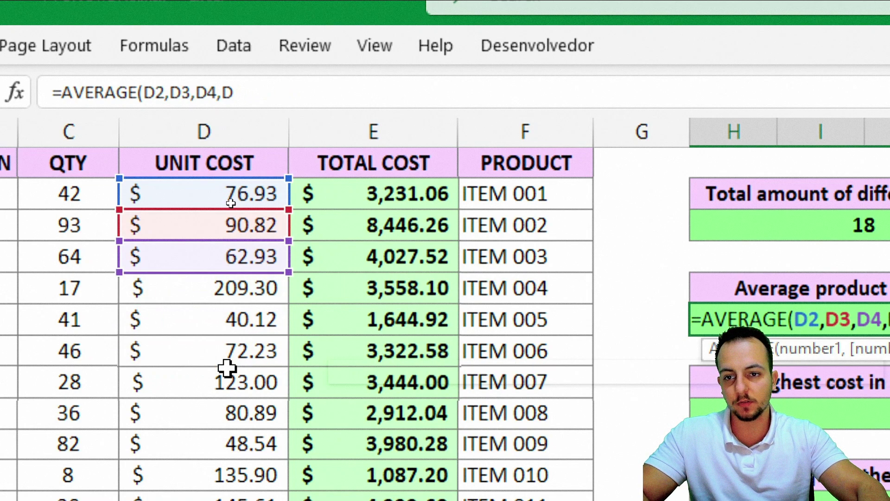
key("BackSpace")
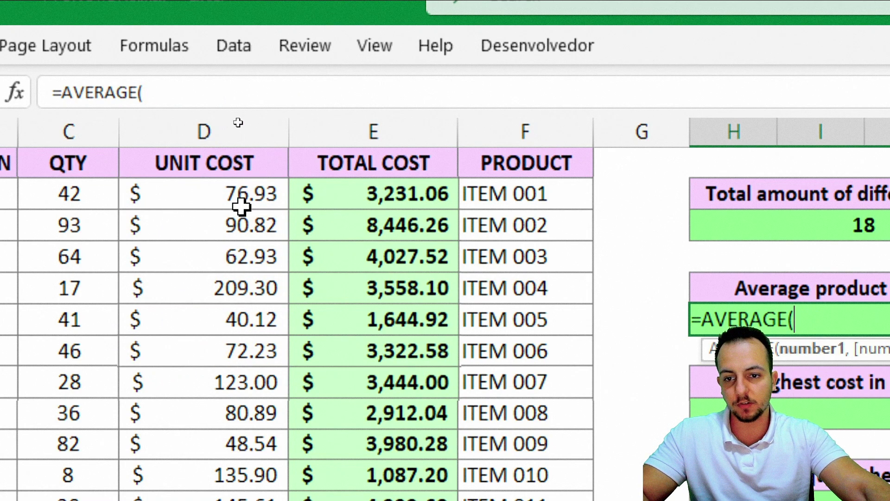
Step: Complete the average ticket price formula with the whole unit cost range as =AVERAGE(D2:D19)
left_click_drag(246, 196, 257, 500)
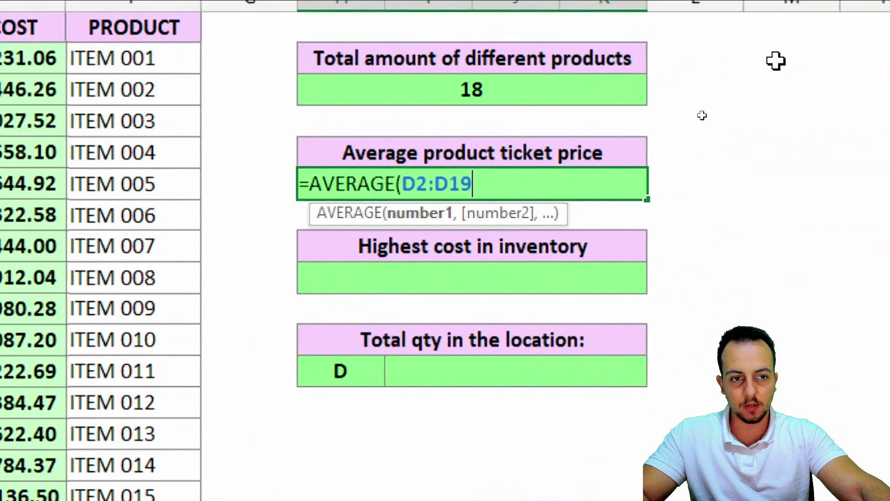
type(")")
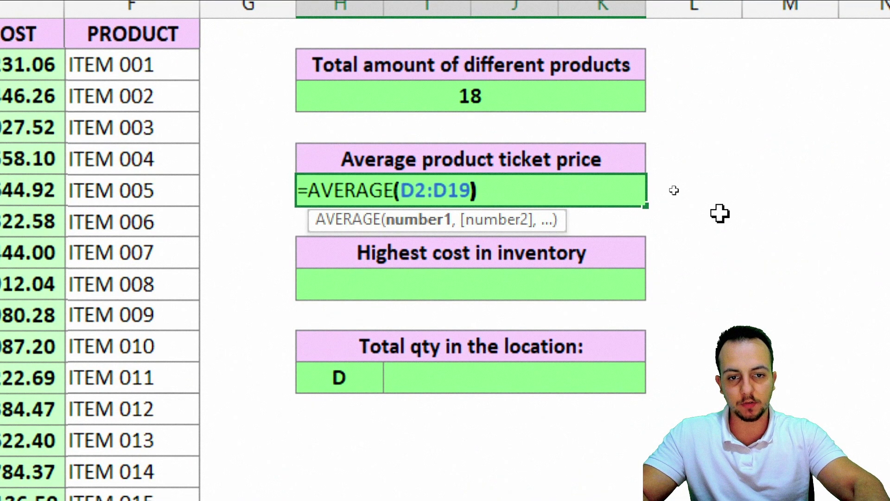
key("Return")
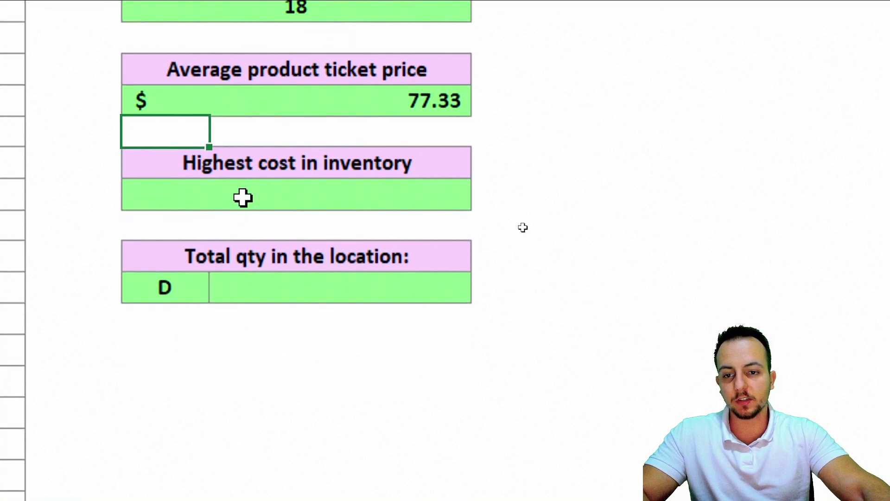
Step: Shift the Total qty in the location block down one row and add a second green result cell under Highest cost in inventory
left_click(241, 288)
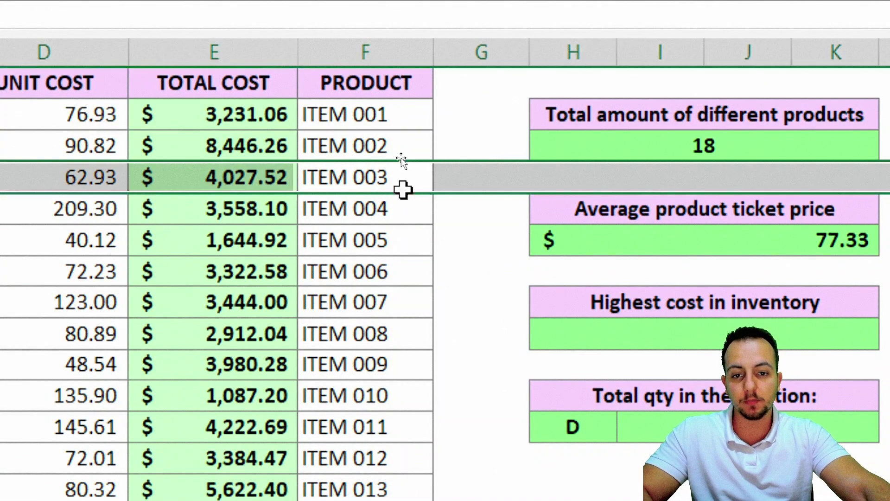
left_click(408, 205)
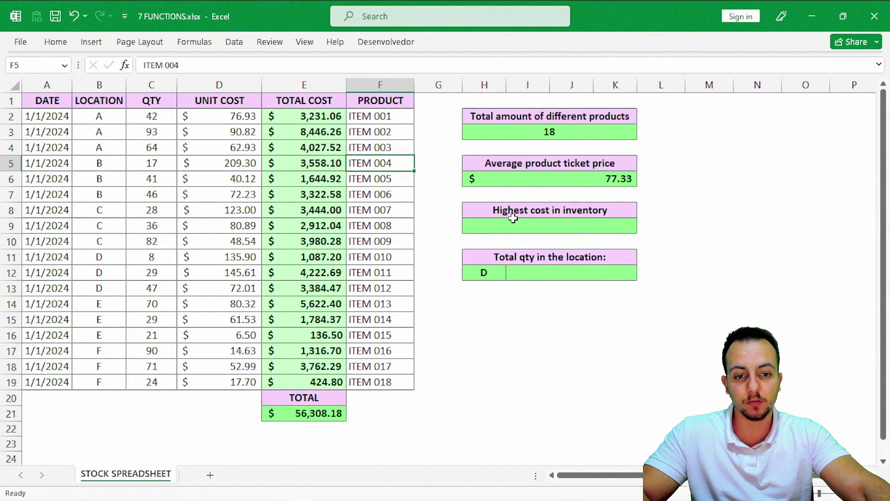
left_click(513, 223)
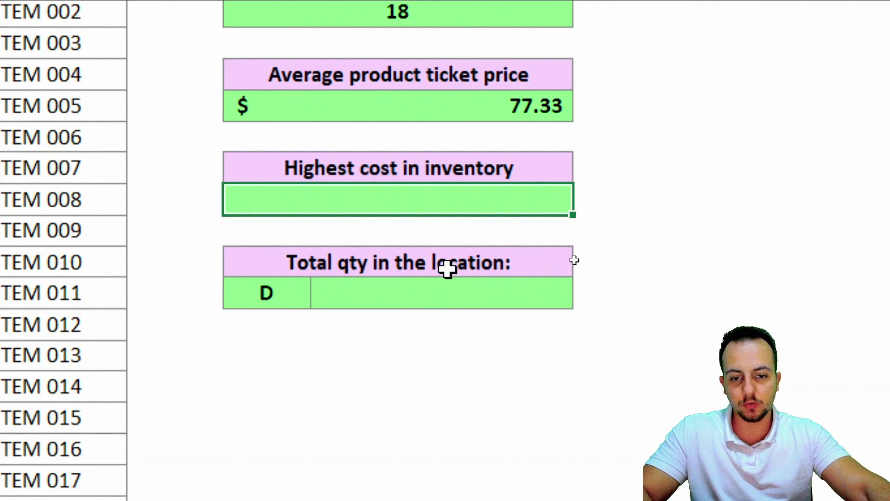
left_click_drag(445, 265, 418, 357)
Step: Calculate the Highest cost in inventory in H9 with the MAX function over the total costs E2:E19
left_click(423, 197)
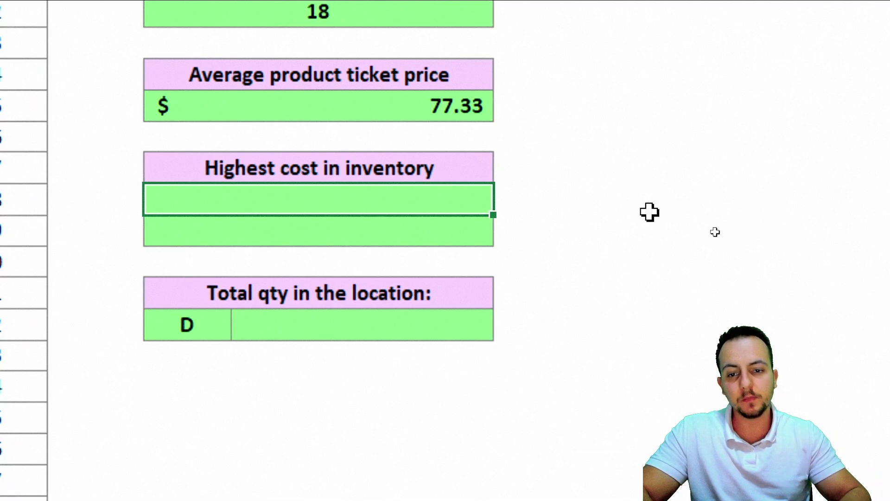
type("=MAX")
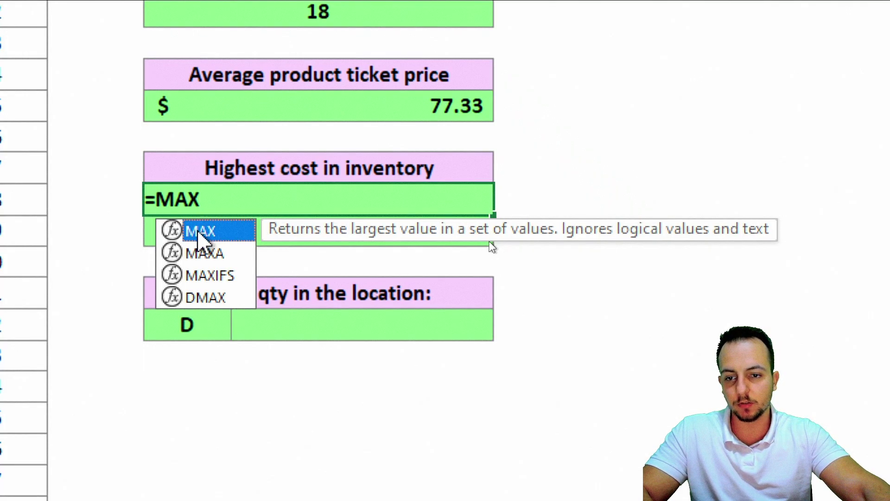
double_click(200, 231)
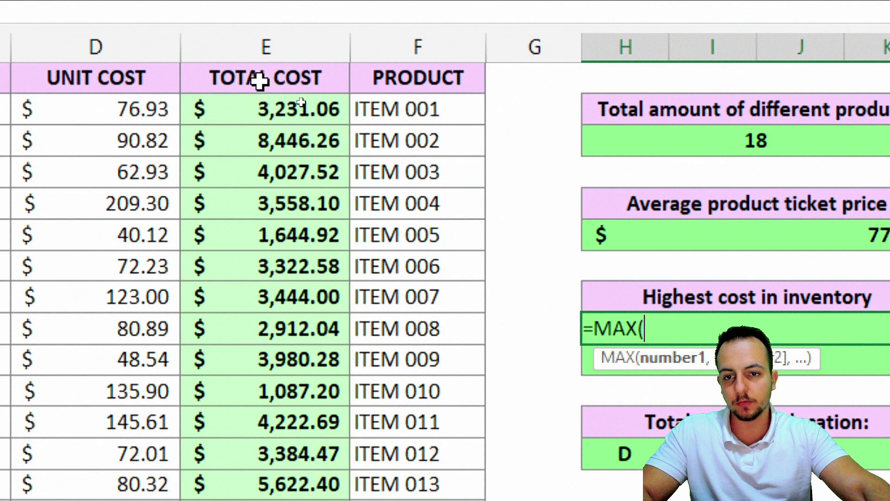
left_click_drag(239, 109, 248, 500)
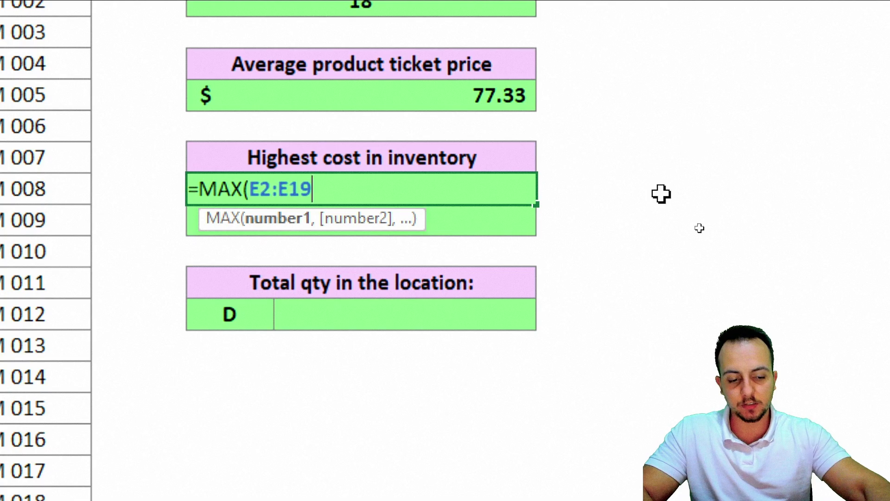
key("Return")
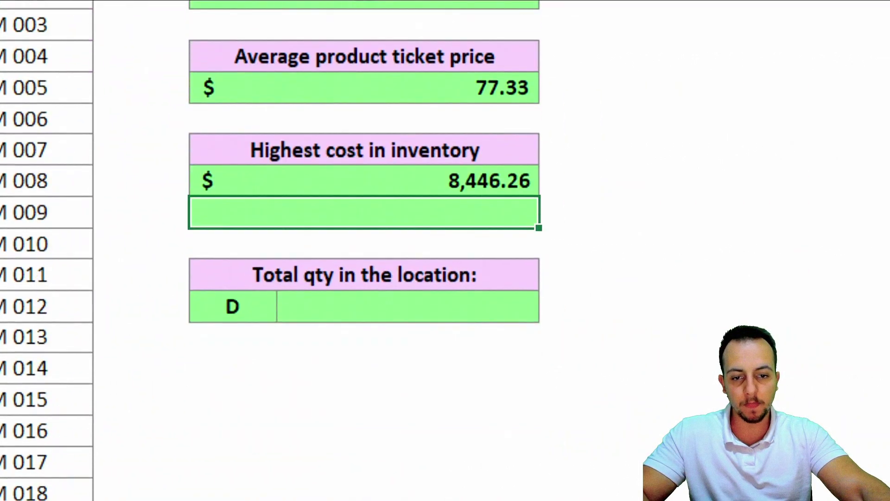
Step: Start a VLOOKUP formula in H10 with H9 as the lookup value and E2:F19 as the table array
type("=VLOOK")
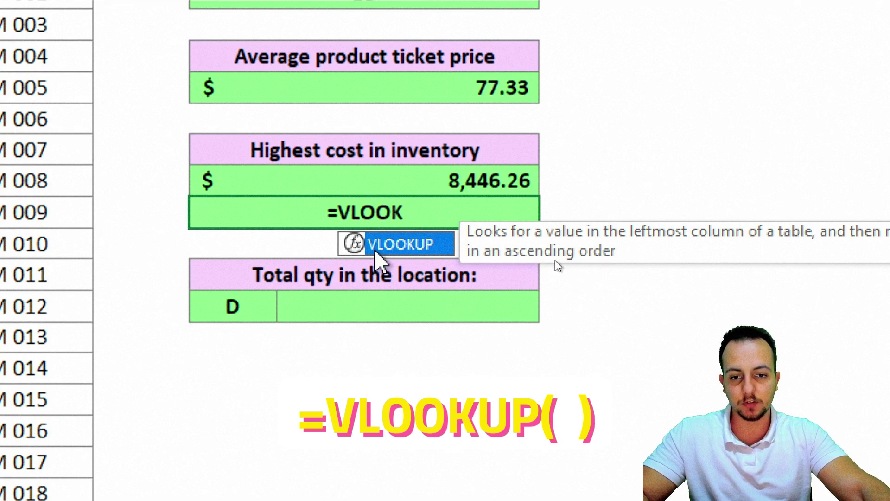
double_click(375, 246)
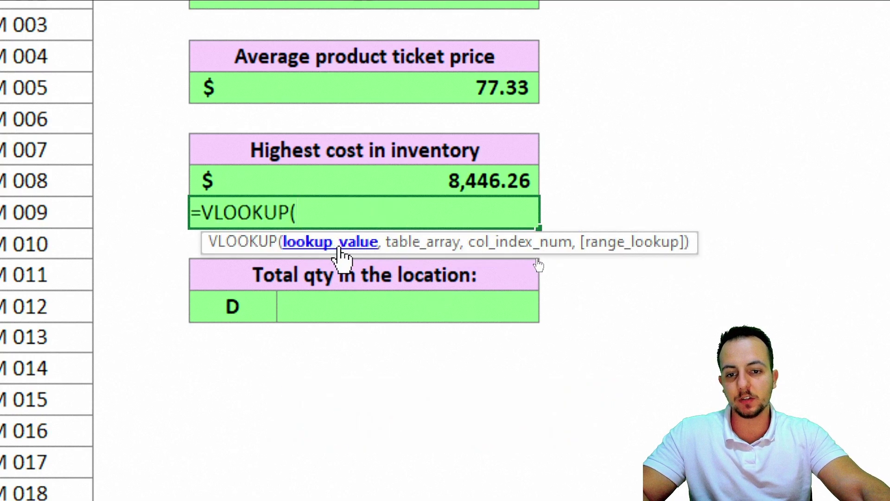
left_click(443, 179)
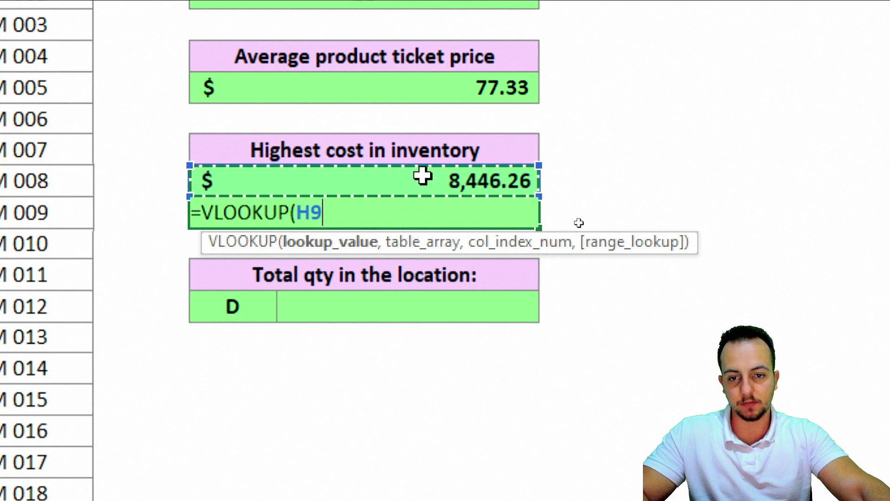
type(",")
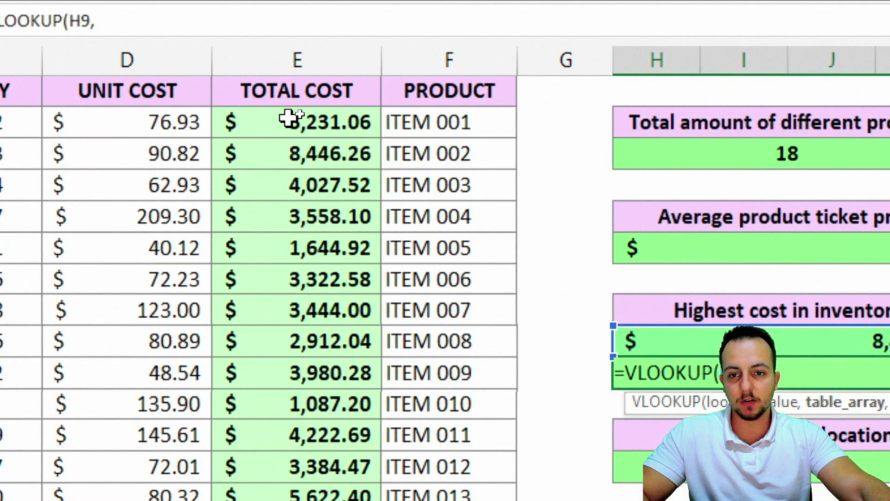
left_click(288, 119)
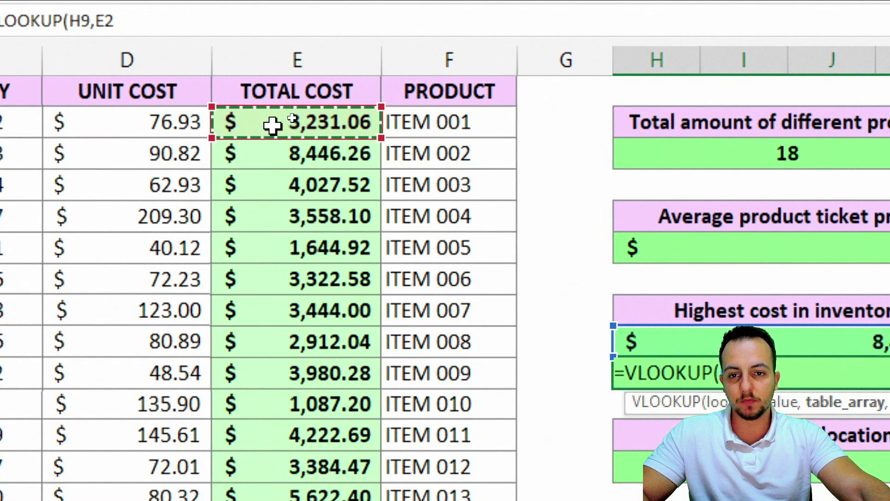
left_click_drag(273, 124, 462, 438)
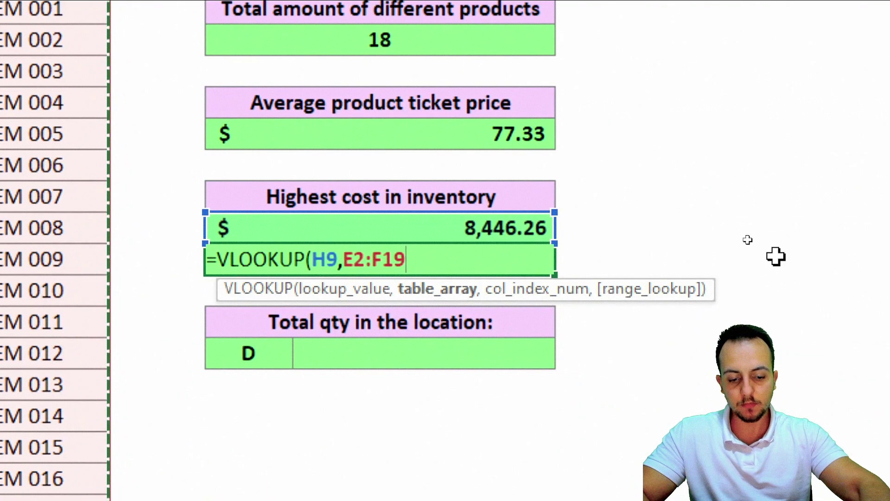
type(",")
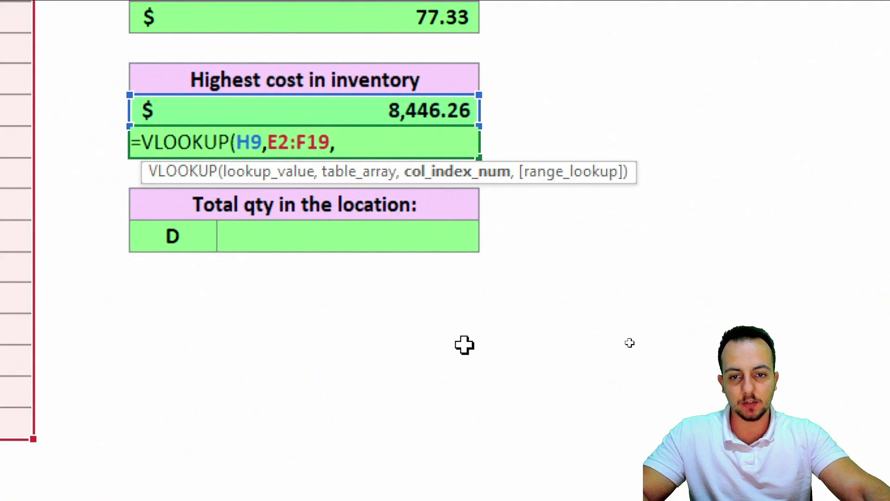
Step: Finish the product lookup in H10 with column index 2 and an exact match, giving =VLOOKUP(H9,E2:F19,2,FALSE)
type("2,")
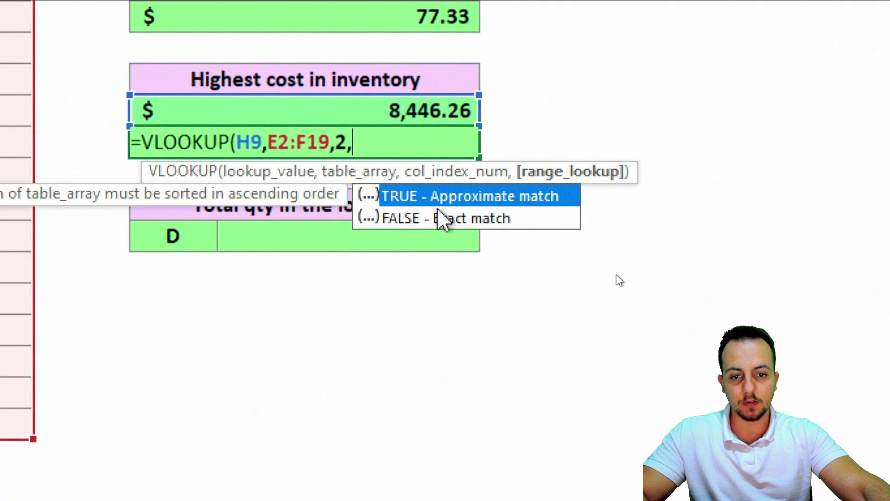
left_click(424, 221)
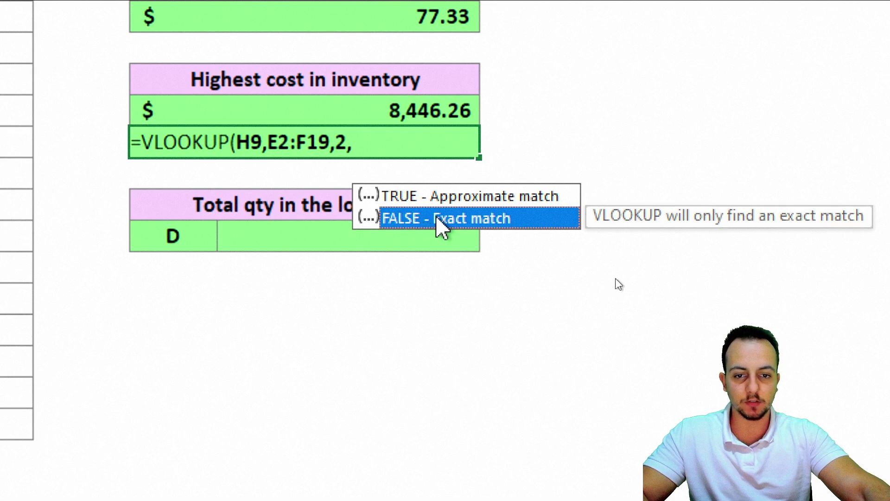
double_click(441, 224)
type(")")
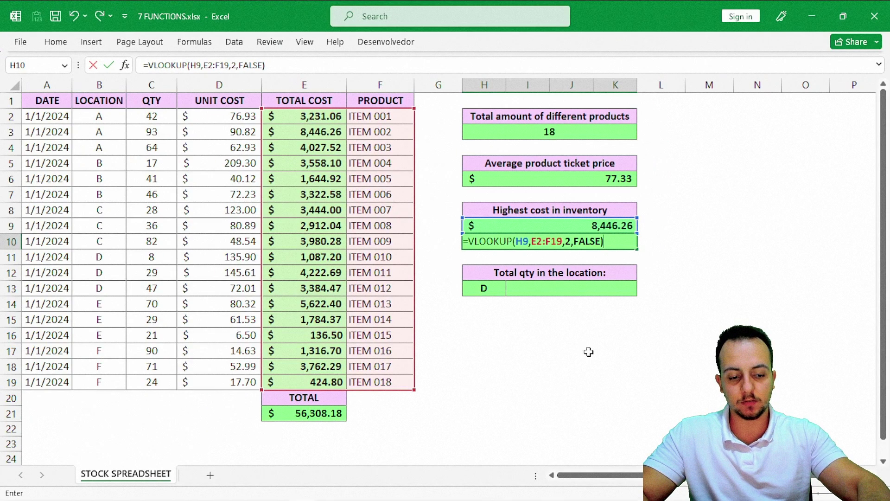
key("Return")
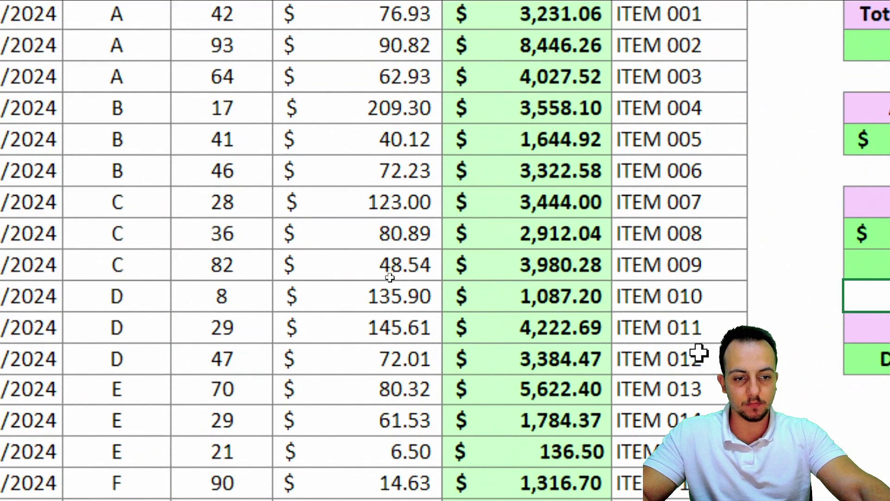
Step: Test the highest-cost lookup by setting the ITEM 009 quantity in C10 to 182, and restore it to 82
left_click_drag(667, 367, 295, 365)
left_click(219, 264)
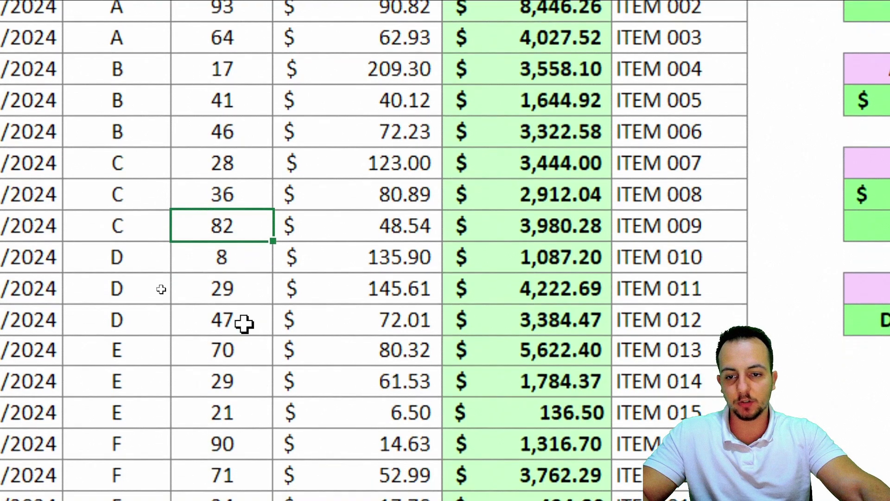
double_click(212, 236)
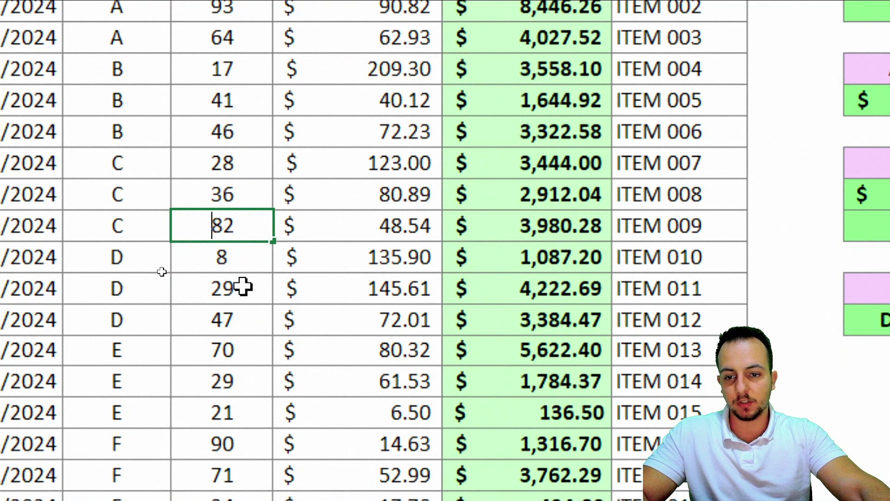
type("1")
left_click_drag(256, 227, 185, 226)
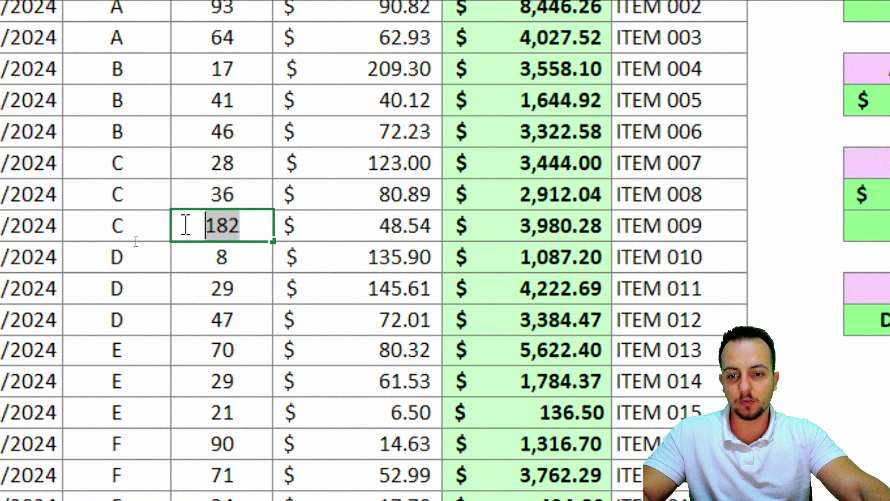
left_click(237, 226)
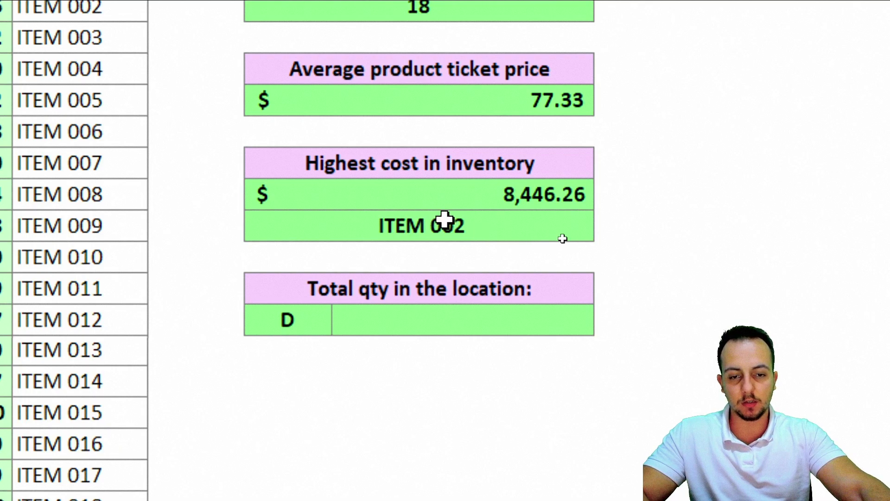
key("Return")
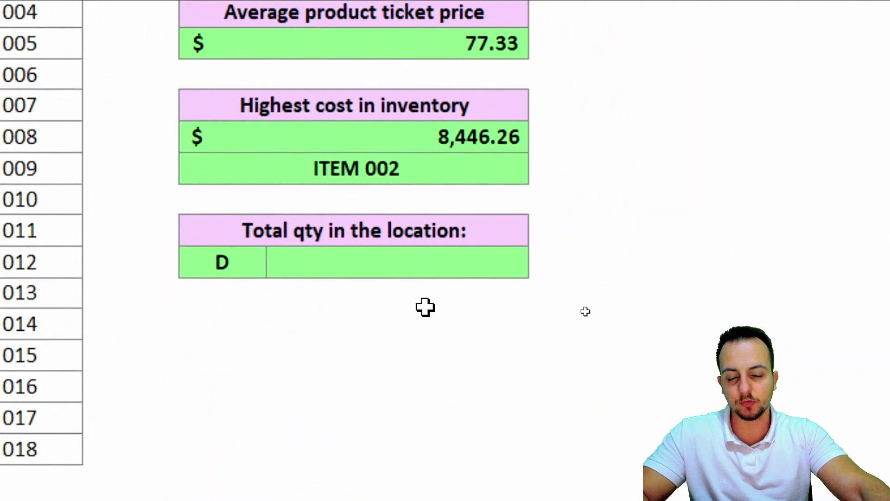
left_click(419, 232)
left_click(223, 259)
type("A")
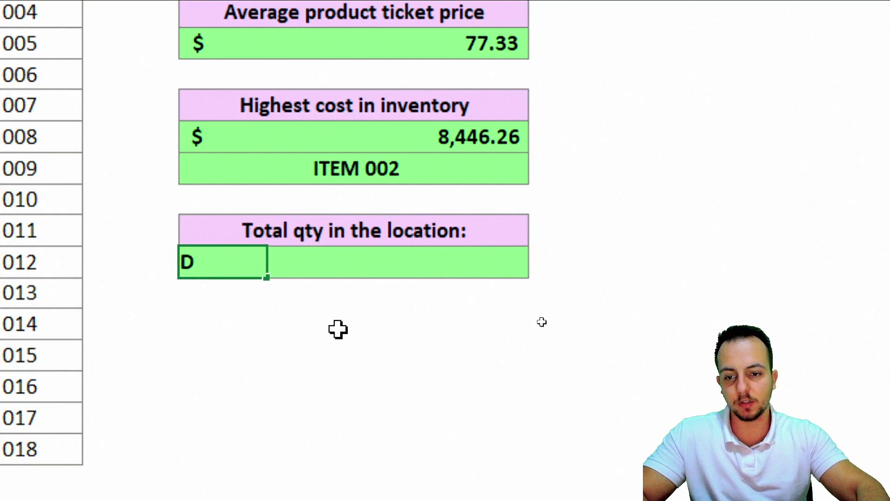
key("Escape")
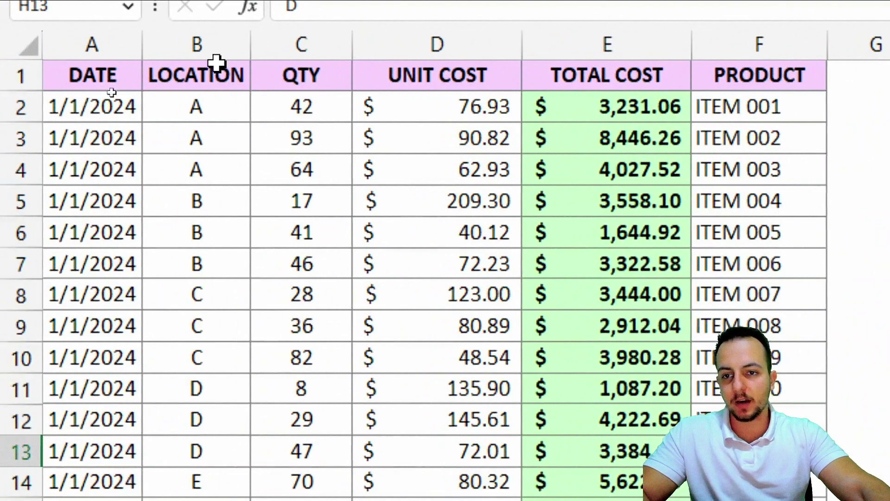
Step: Examine the LOCATION and QTY columns, temporarily outlining the rows of locations D and A and their quantities
left_click(107, 62)
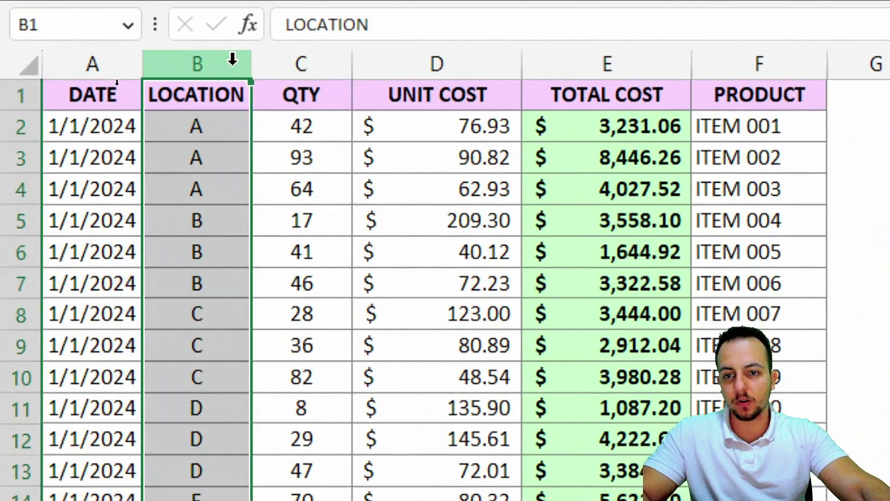
left_click(338, 60)
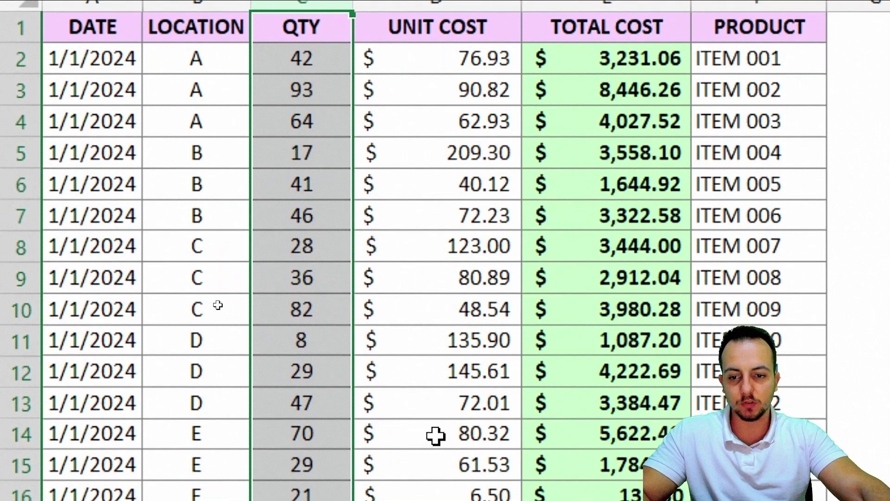
left_click(195, 314)
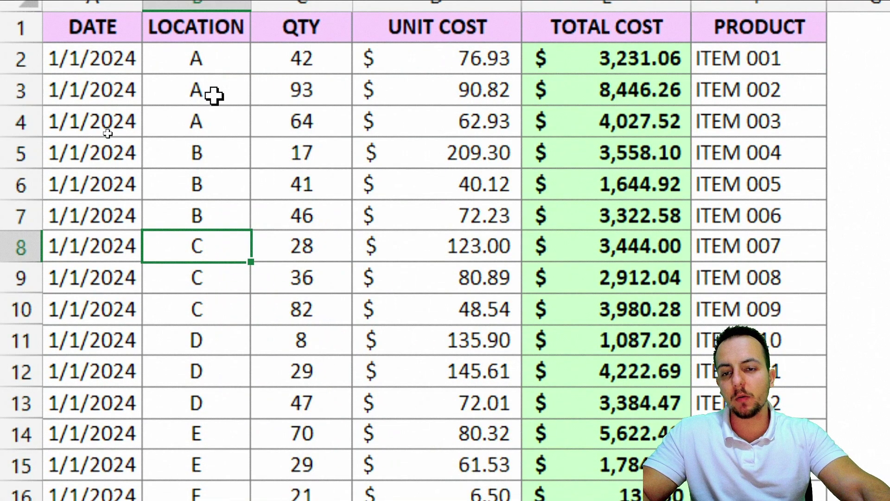
left_click(224, 72)
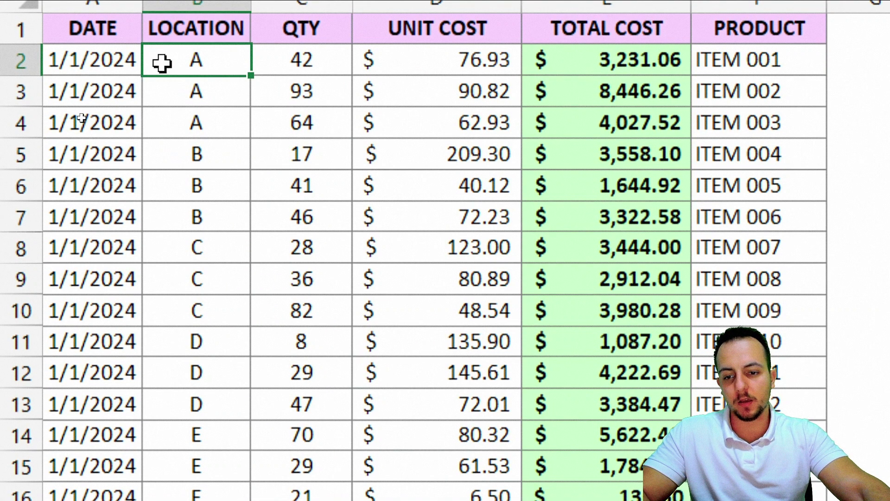
key("ctrl+2")
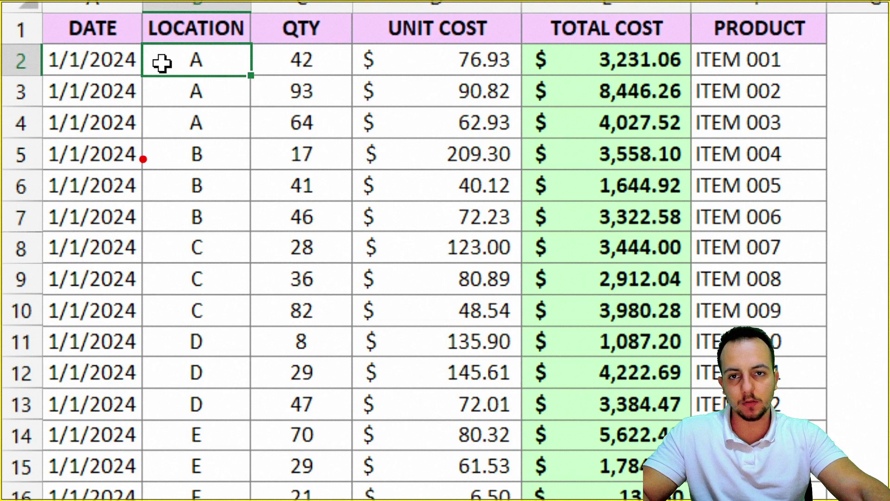
mouse_move(176, 321)
left_mouse_down()
mouse_move(258, 353)
mouse_move(350, 424)
left_mouse_up()
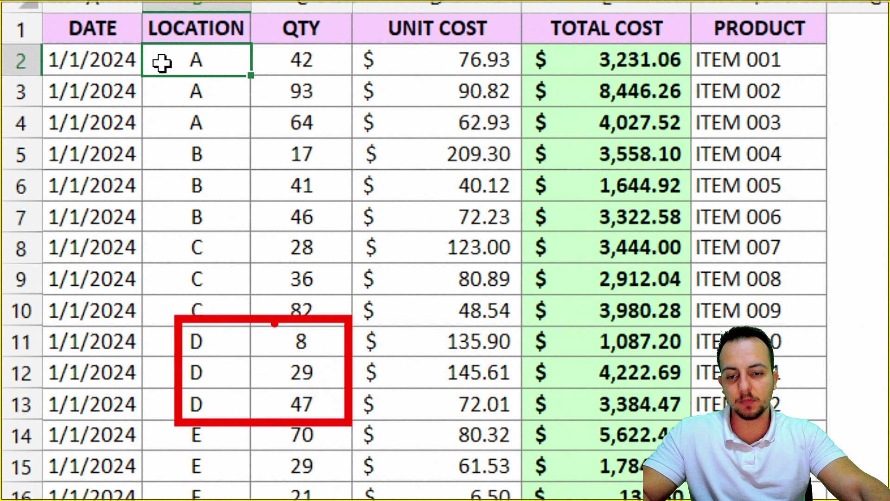
left_click_drag(277, 326, 280, 415)
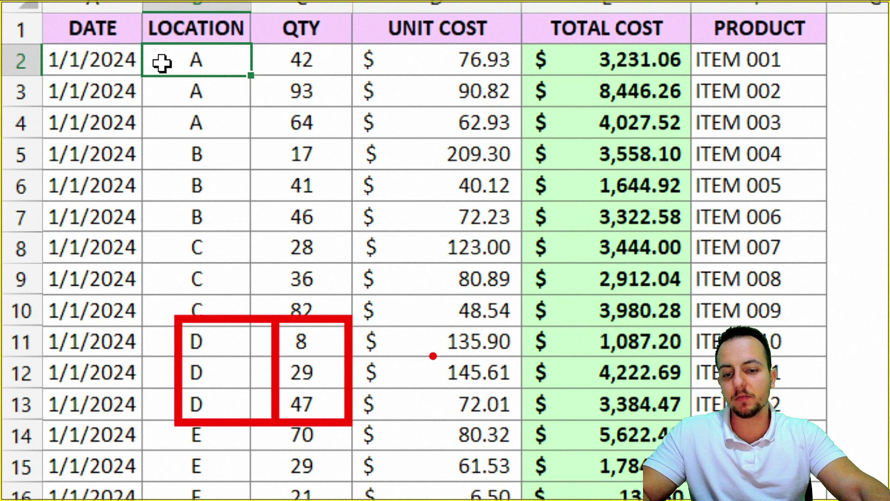
key("ctrl+z")
key("ctrl+z")
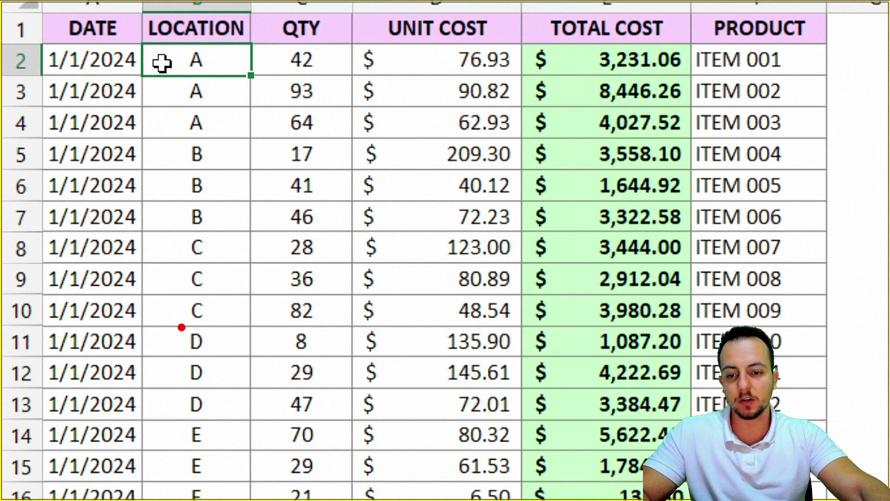
left_click_drag(173, 43, 193, 135)
key("ctrl+z")
left_click_drag(250, 327, 351, 420)
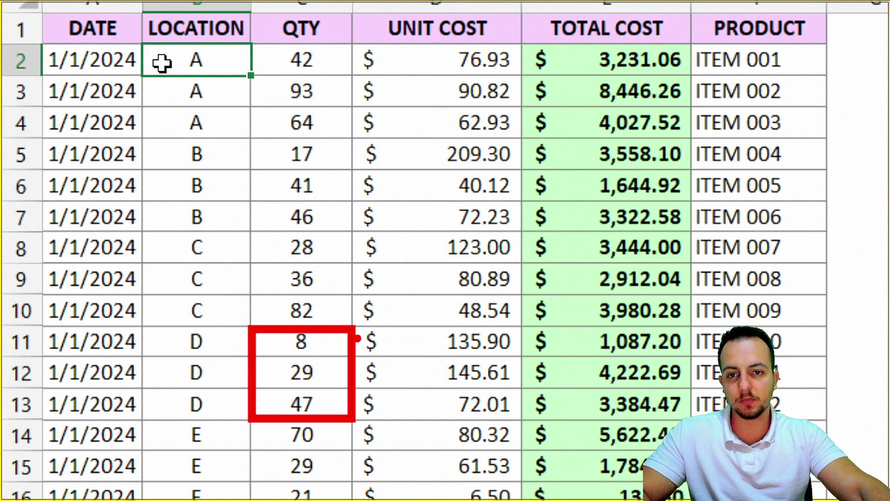
key("ctrl+z")
left_click_drag(176, 41, 348, 138)
key("Escape")
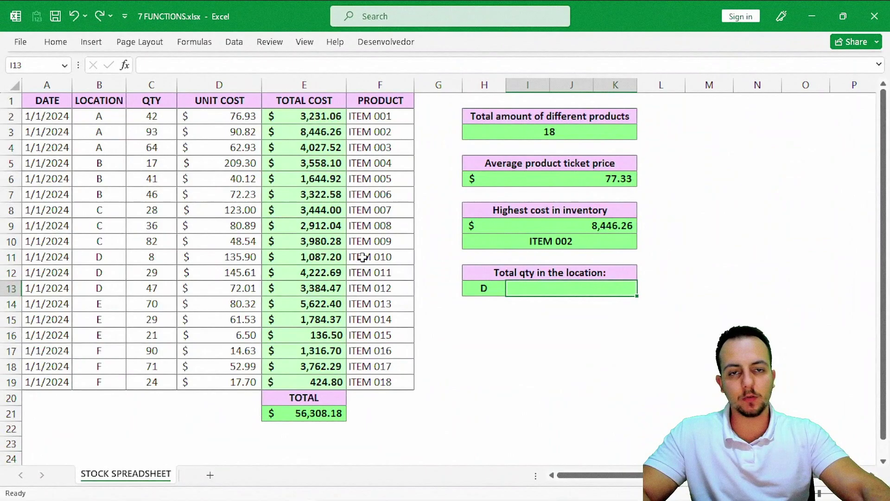
Step: Start a SUMIF formula in I13 with the locations B2:B19 as the range and "D" as the criterion
key("ctrl+1")
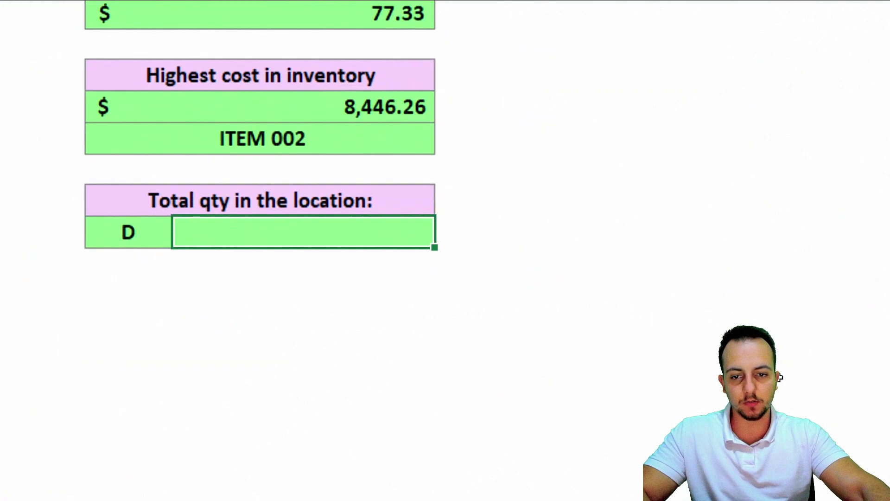
type("=SUMIF")
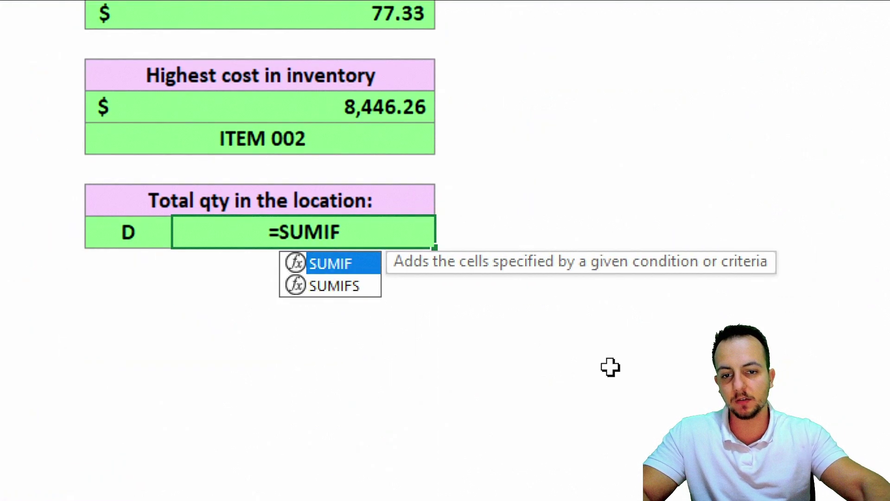
double_click(347, 272)
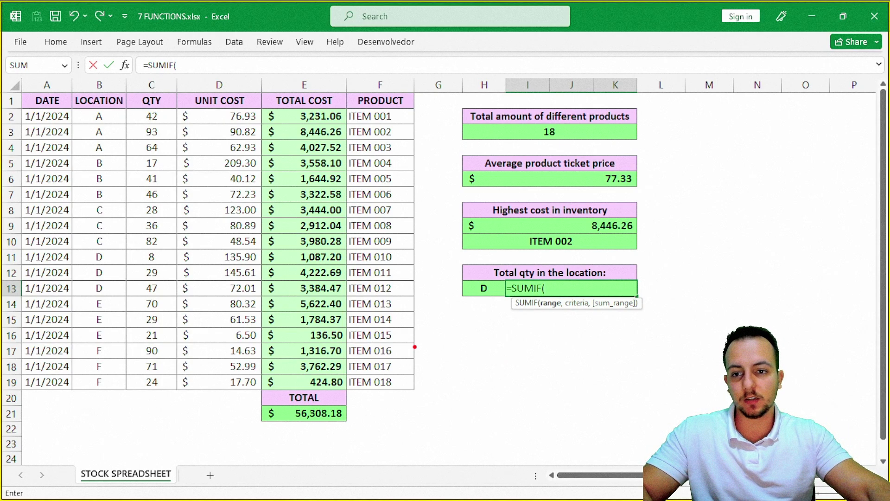
left_click_drag(134, 107, 167, 392)
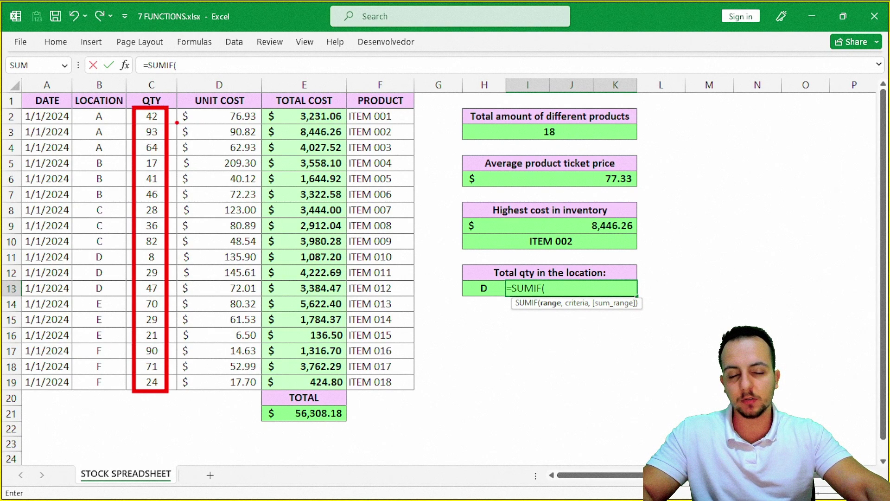
left_click_drag(124, 82, 183, 111)
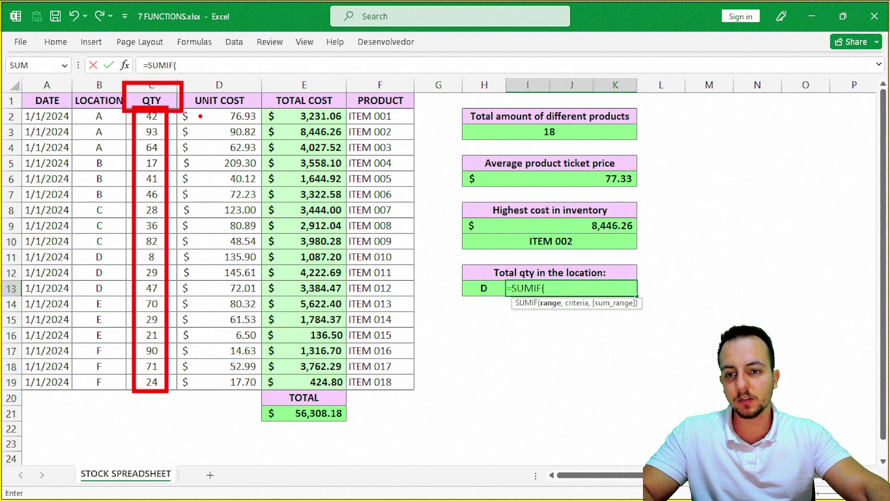
key("ctrl+z")
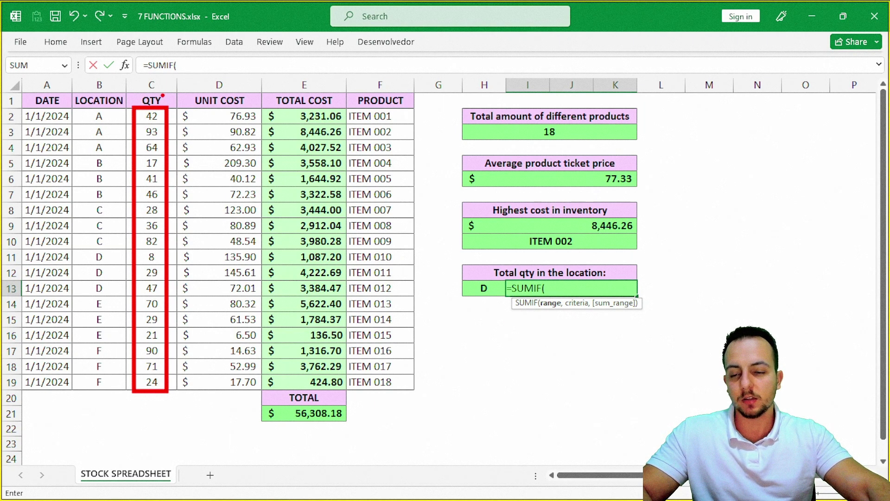
mouse_move(81, 107)
left_mouse_down()
mouse_move(119, 160)
mouse_move(112, 157)
mouse_move(120, 207)
mouse_move(79, 252)
left_mouse_up()
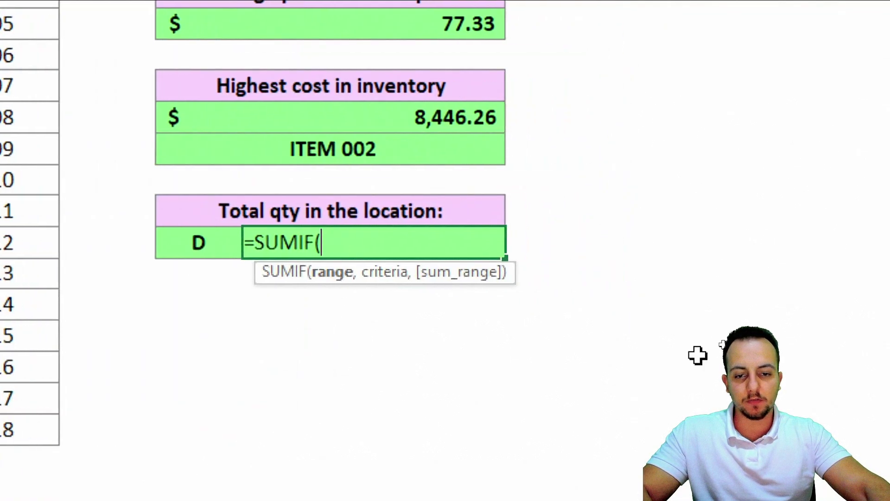
left_click_drag(353, 258, 420, 294)
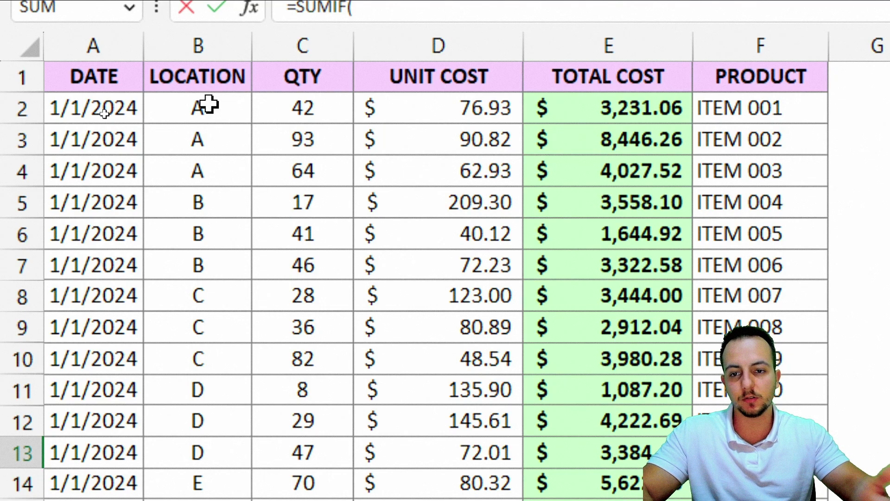
left_click_drag(244, 112, 225, 444)
type(",\"D")
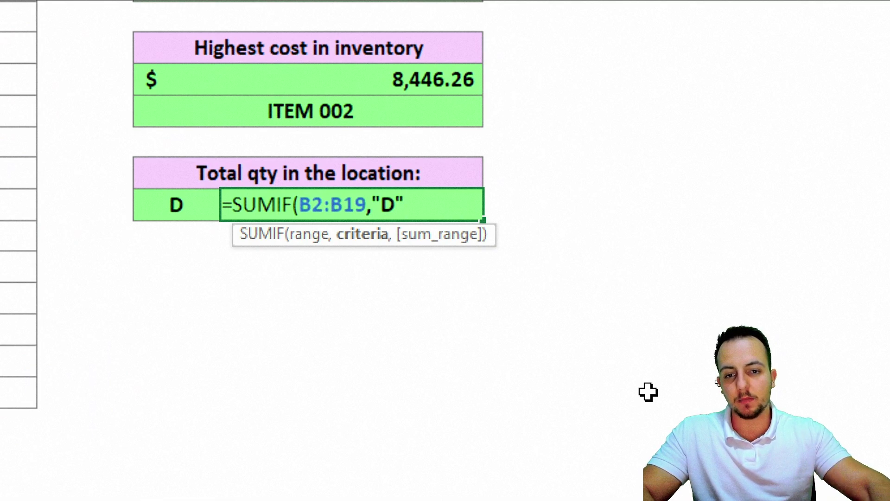
Step: Replace the typed SUMIF criterion with a reference to the location cell H13
left_click_drag(163, 185, 193, 221)
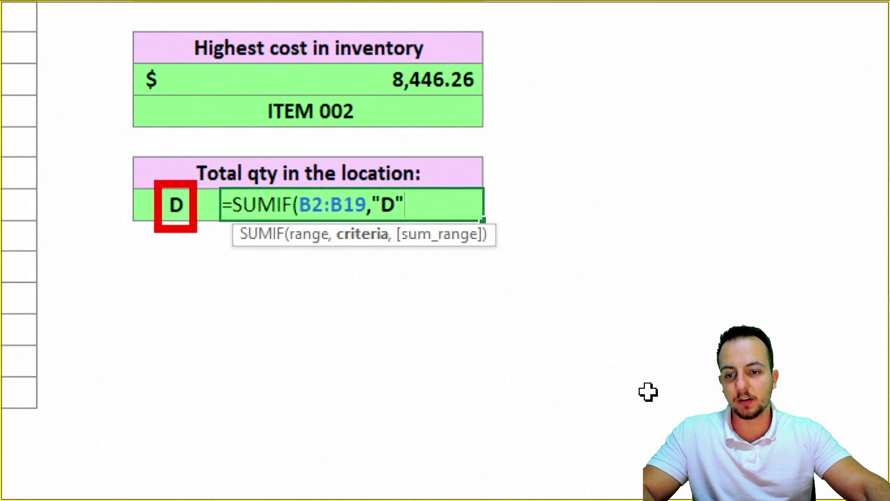
key("e")
left_click_drag(176, 255, 149, 330)
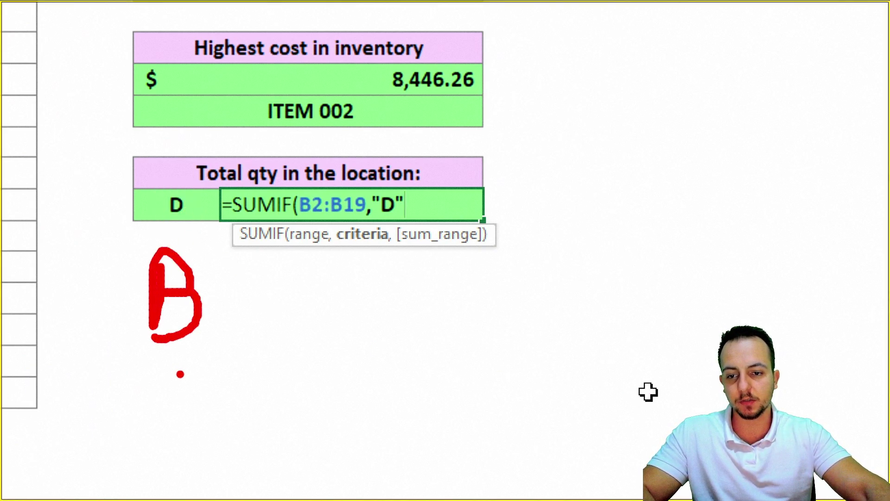
mouse_move(391, 193)
left_mouse_down()
mouse_move(415, 223)
mouse_move(220, 300)
left_mouse_up()
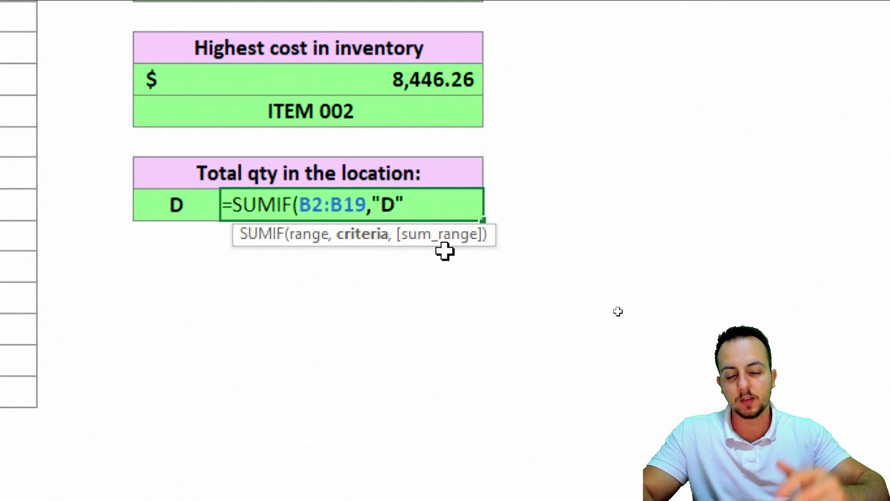
key("BackSpace")
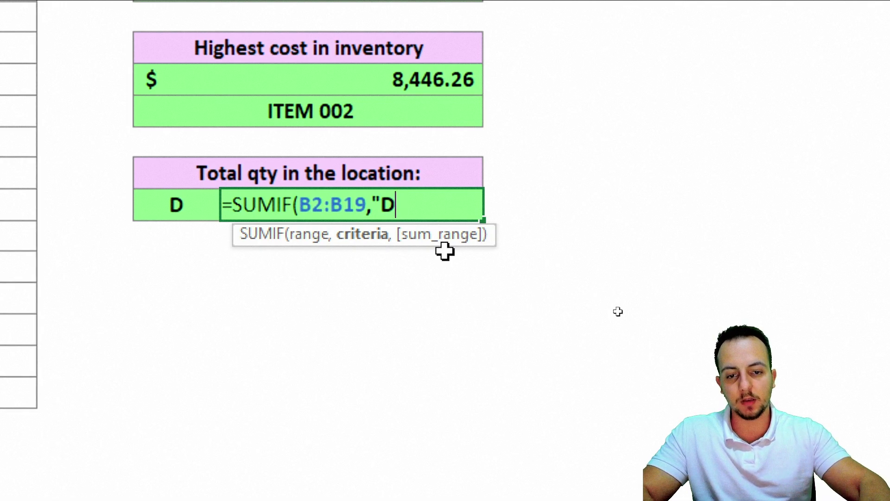
left_click(176, 204)
type(",")
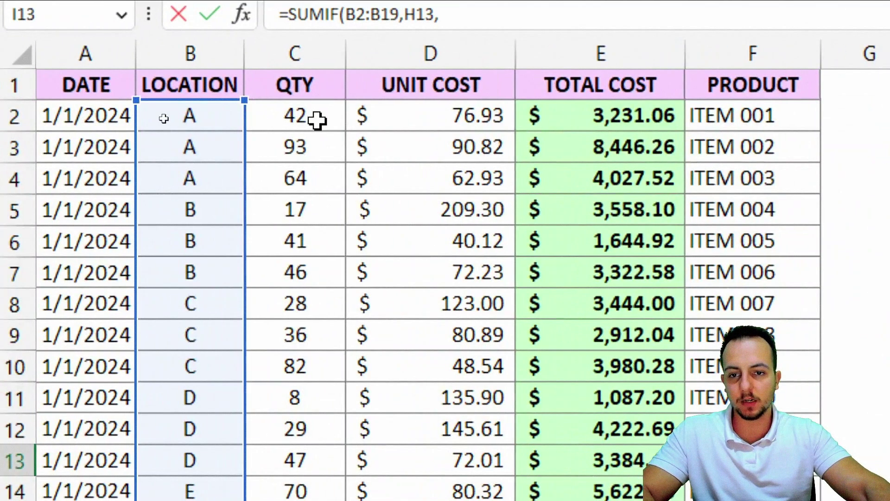
Step: Complete the SUMIF in I13 with the quantities C2:C19 as the sum range, giving =SUMIF(B2:B19,H13,C2:C19)
left_click_drag(316, 119, 299, 425)
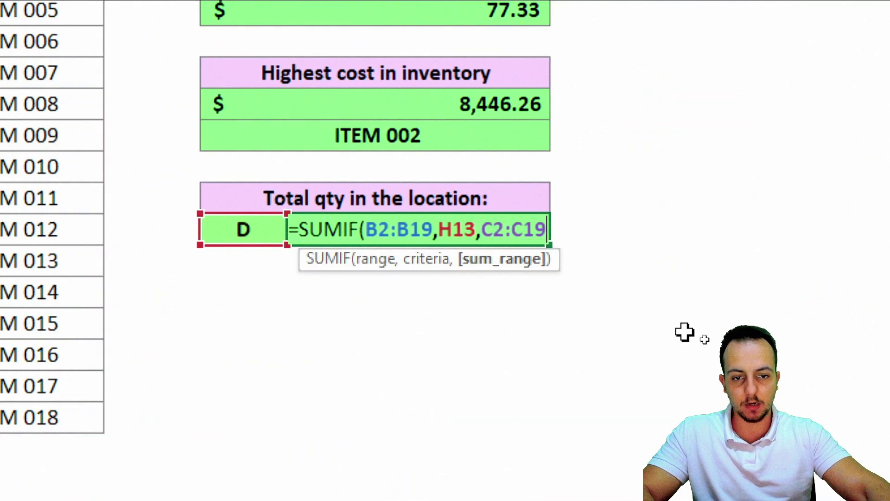
type(")")
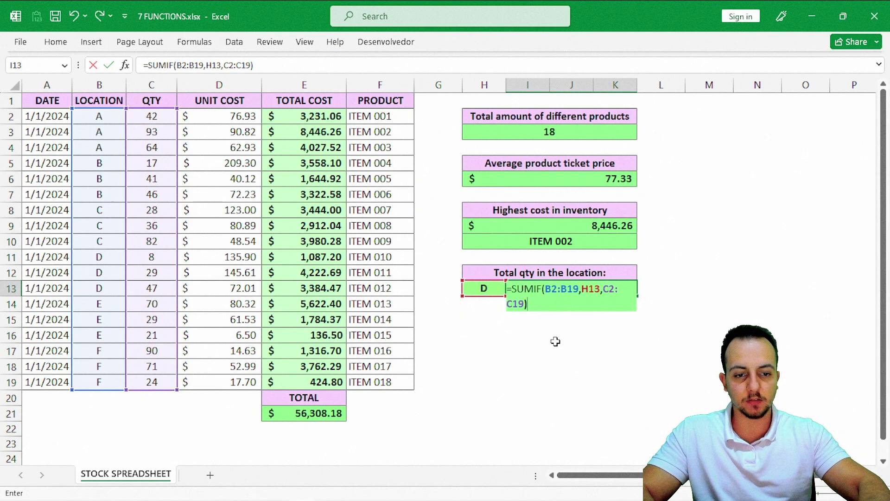
key("Return")
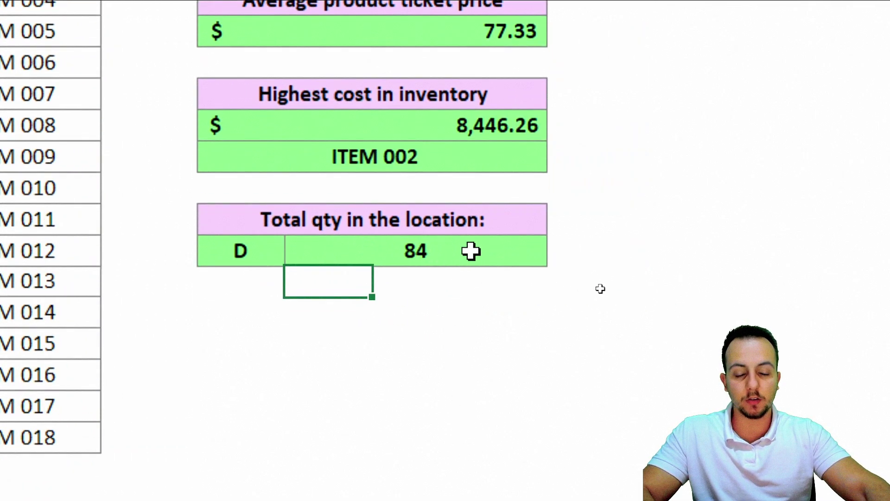
Step: Test the location total by entering A, B, C, D and E one after another in H13
left_click(256, 260)
type("A")
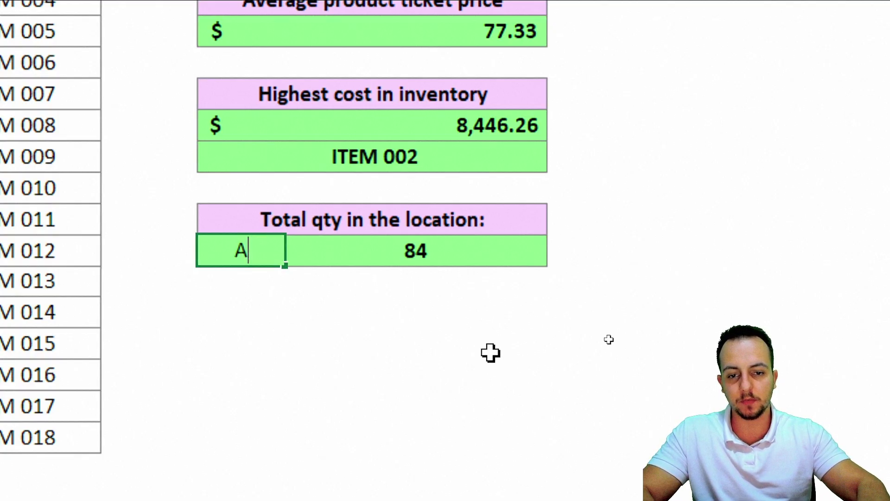
key("Return")
left_click(258, 256)
type("B")
key("ctrl+Return")
type("C")
key("Return")
key("Up")
type("D")
key("ctrl+Return")
type("E")
key("Return")
key("Up")
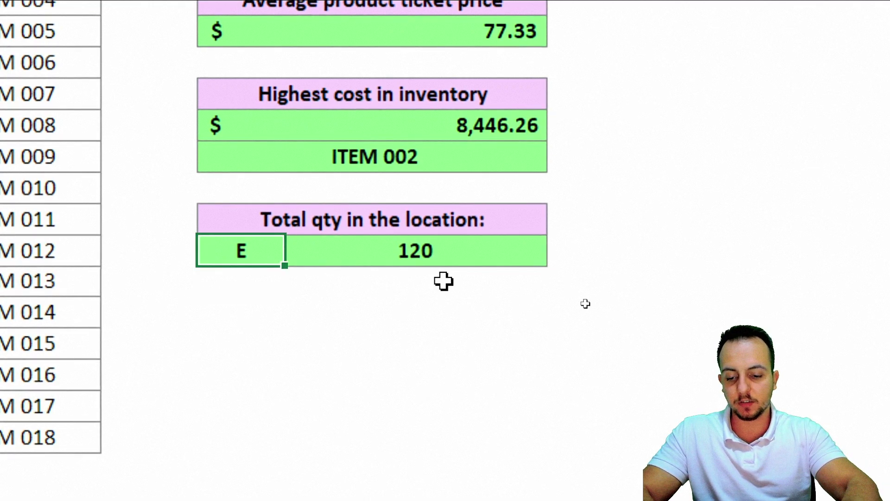
Step: Test the nonexistent location AB12 in H13 and set the location back to D
type("AB12")
key("Return")
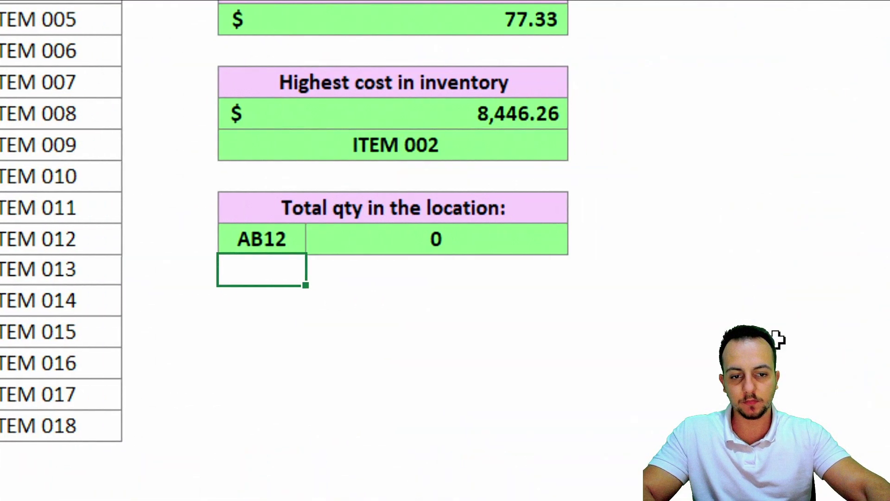
left_click(279, 232)
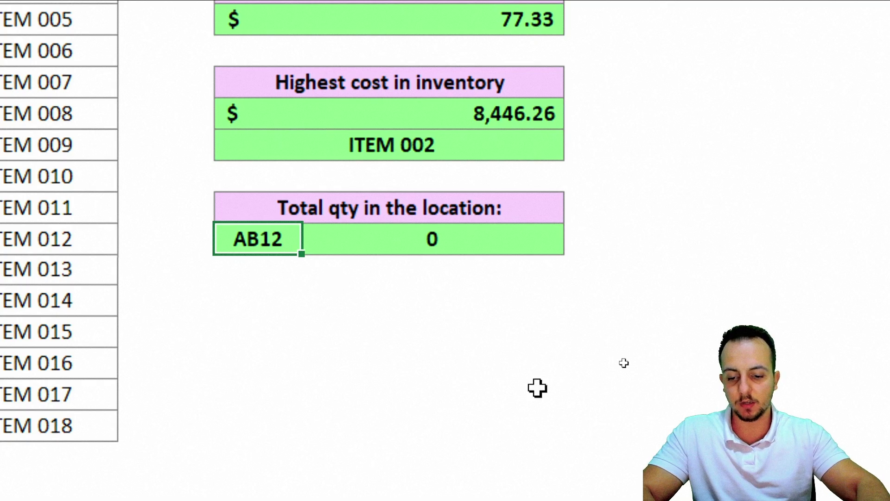
type("D")
key("Return")
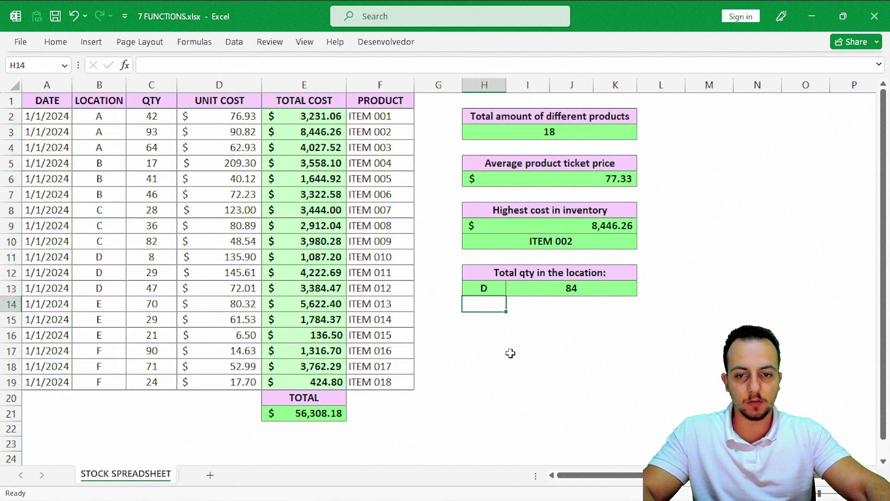
left_click(511, 353)
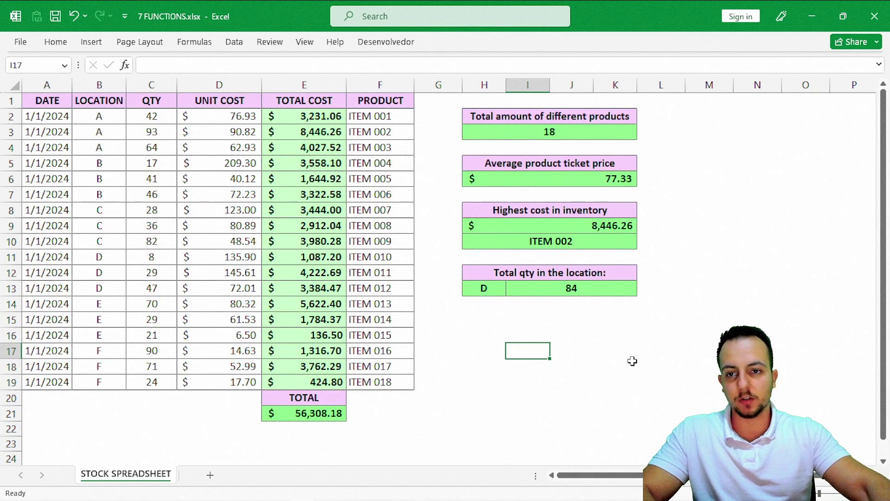